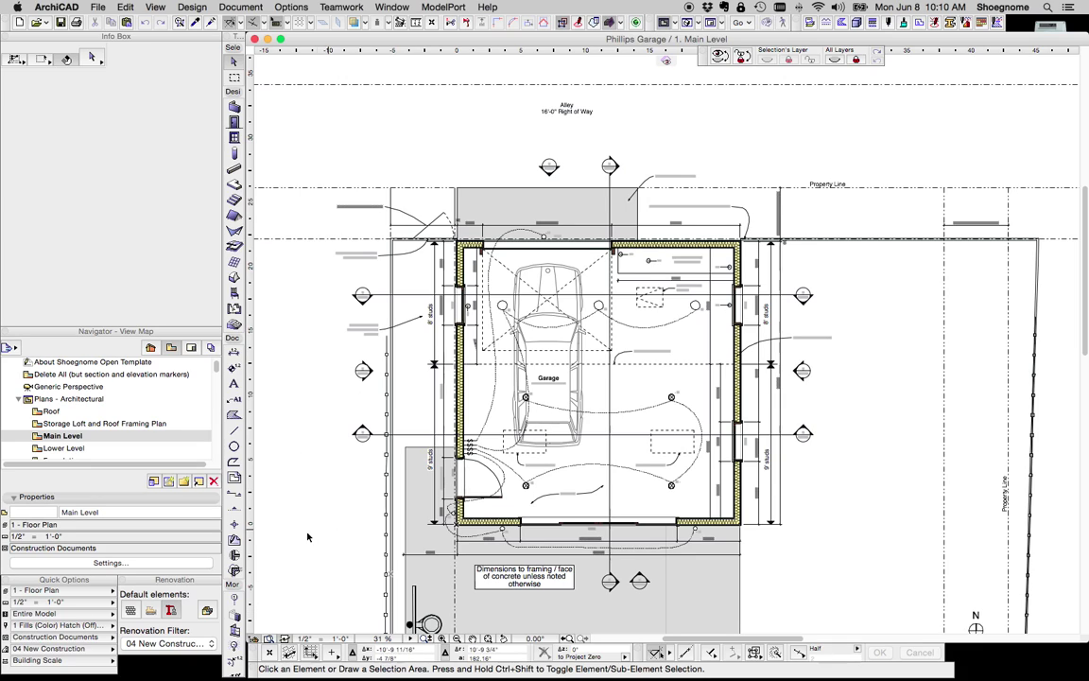
# Step: Create a new worksheet viewpoint from a rectangle around the garage plan and place its marker
pyautogui.click(234, 544)
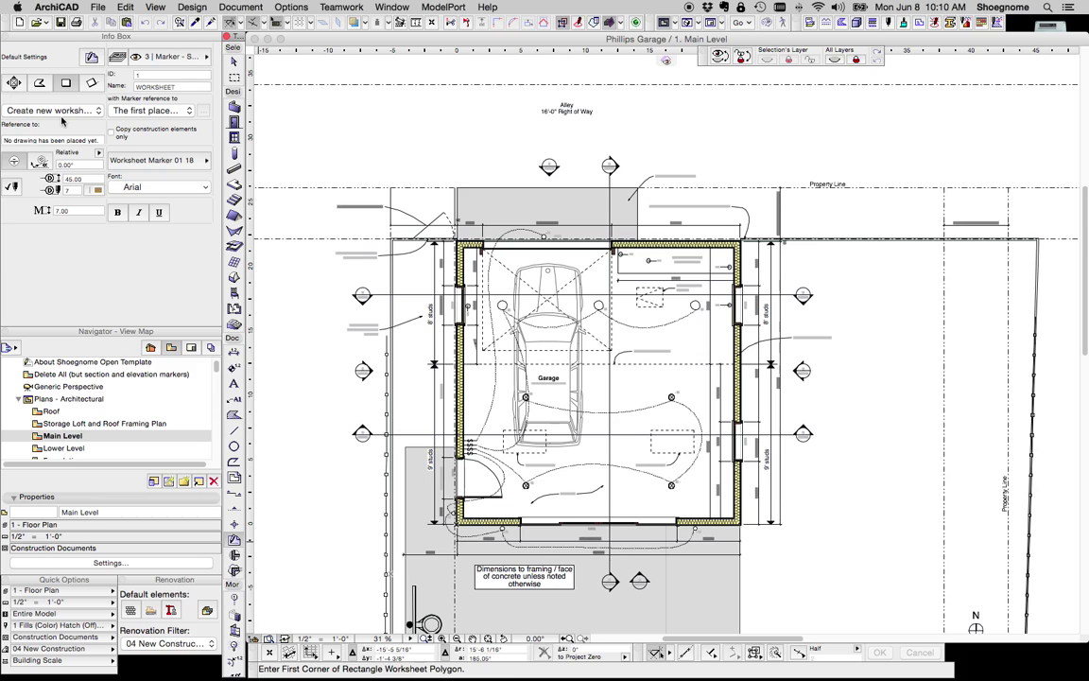
pyautogui.click(57, 111)
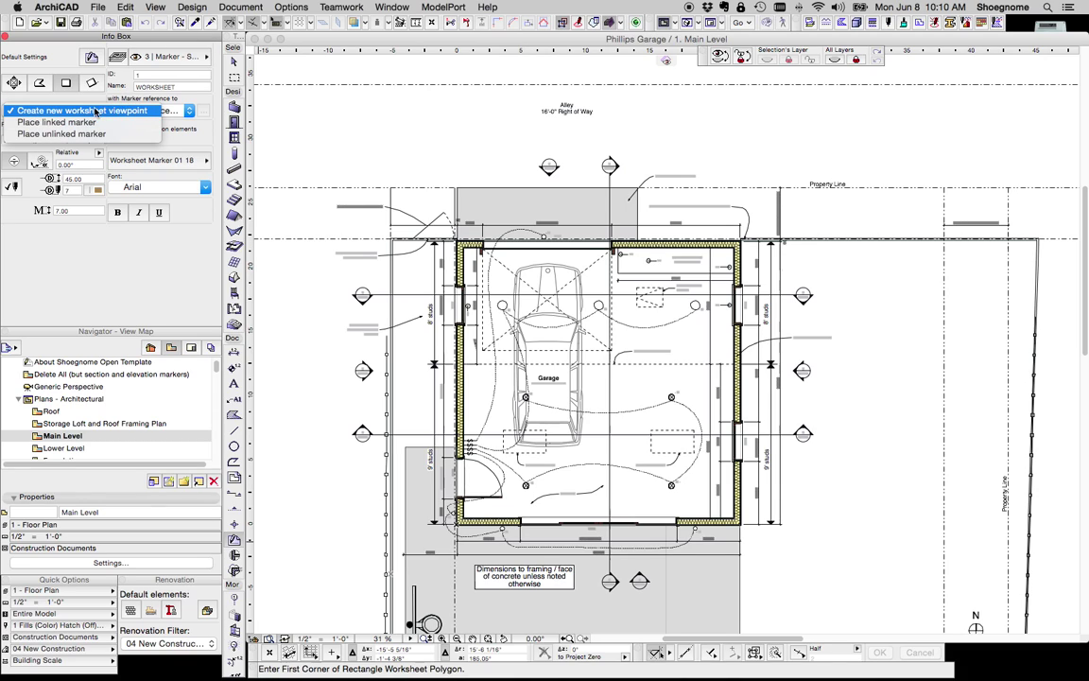
pyautogui.click(87, 99)
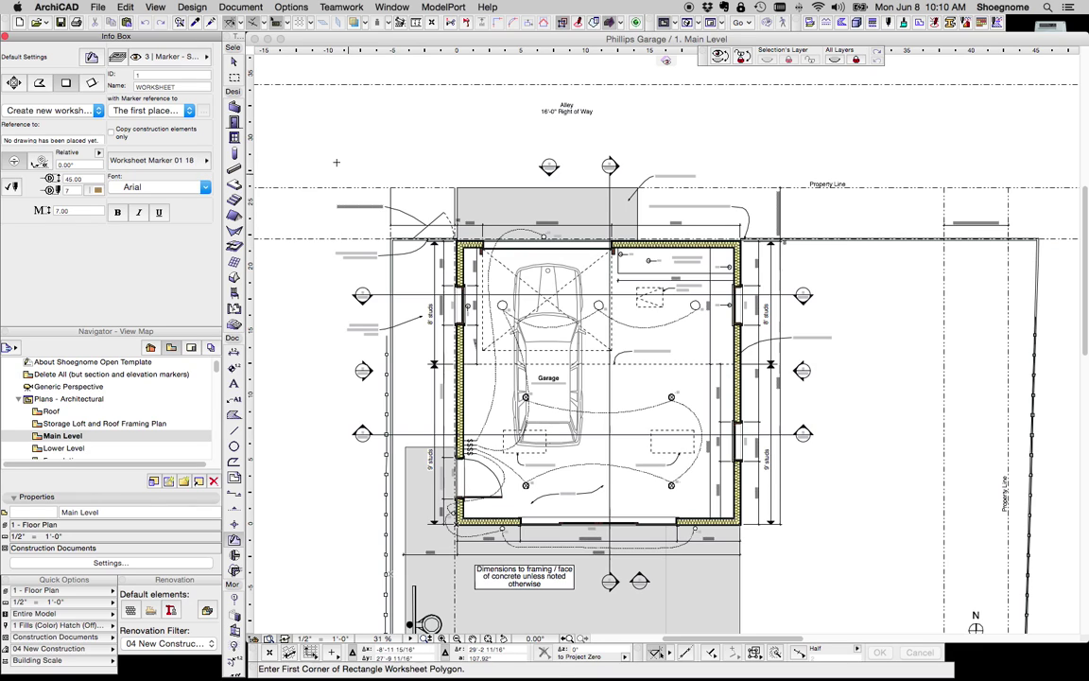
pyautogui.click(301, 142)
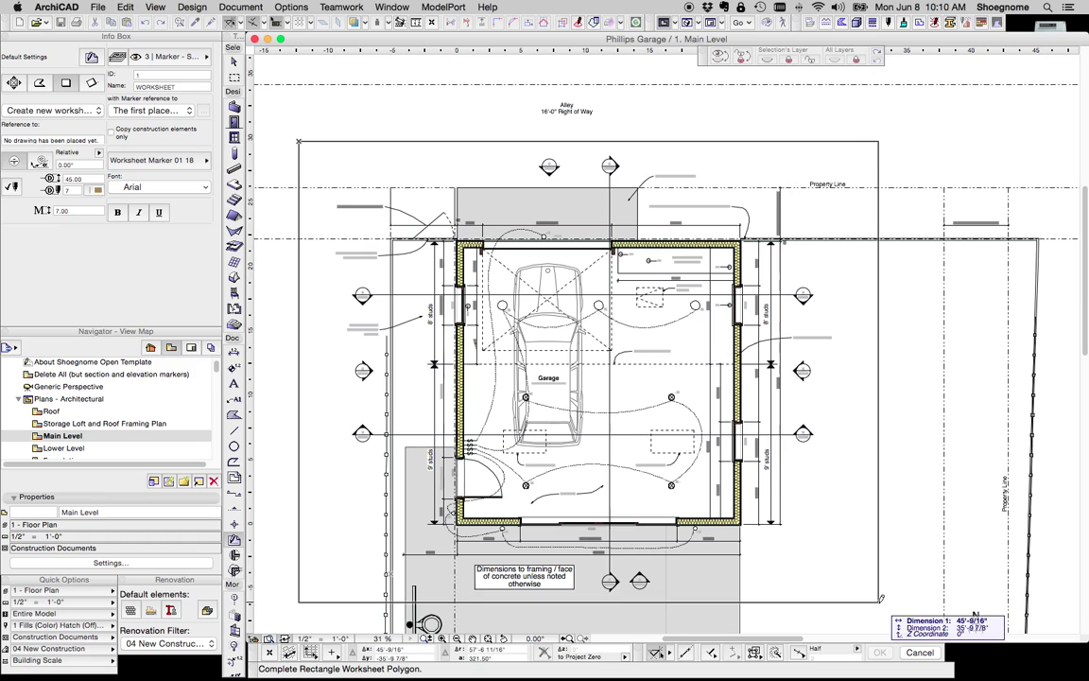
pyautogui.click(878, 600)
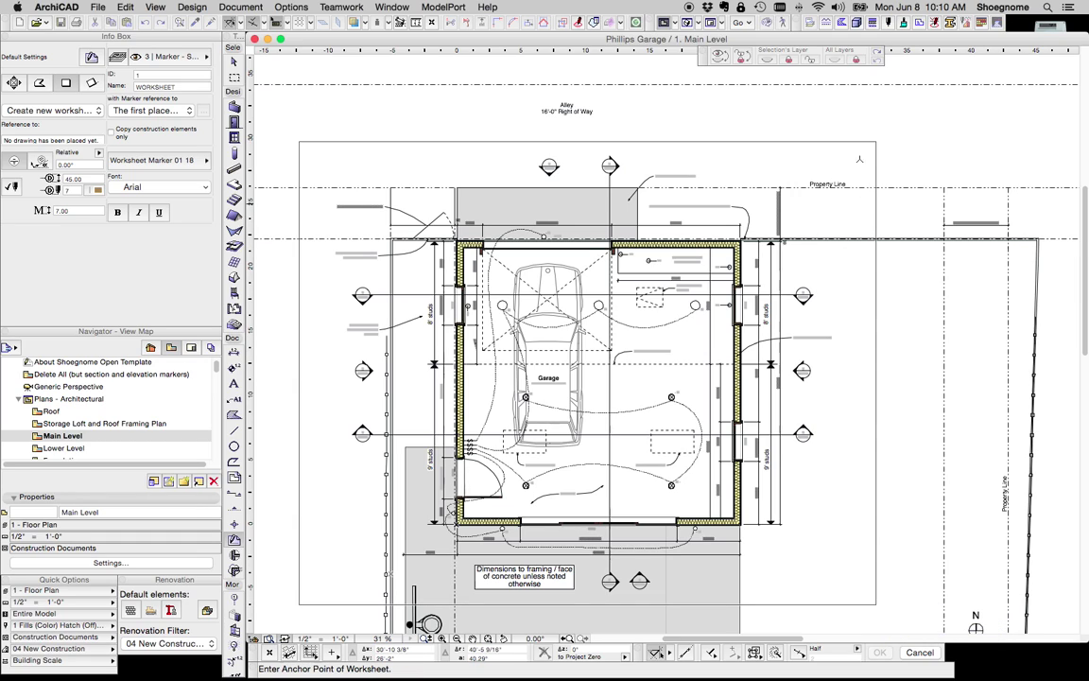
pyautogui.click(885, 142)
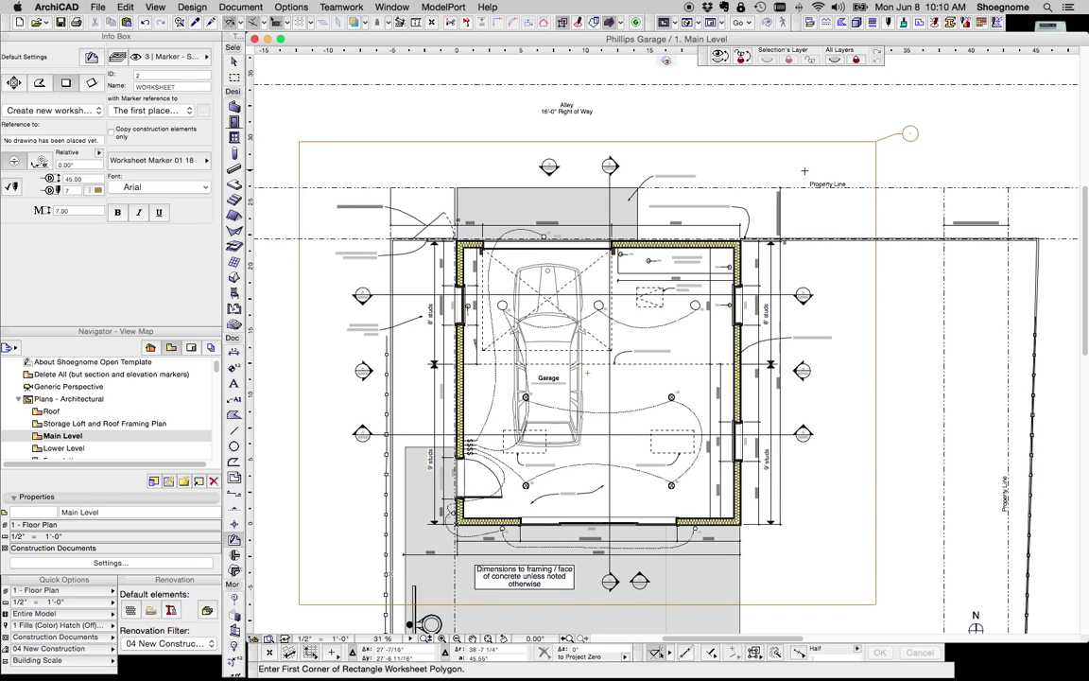
# Step: Put the worksheet marker on the Marker - Section.Annotation layer
pyautogui.press('Escape')
pyautogui.click(876, 142)
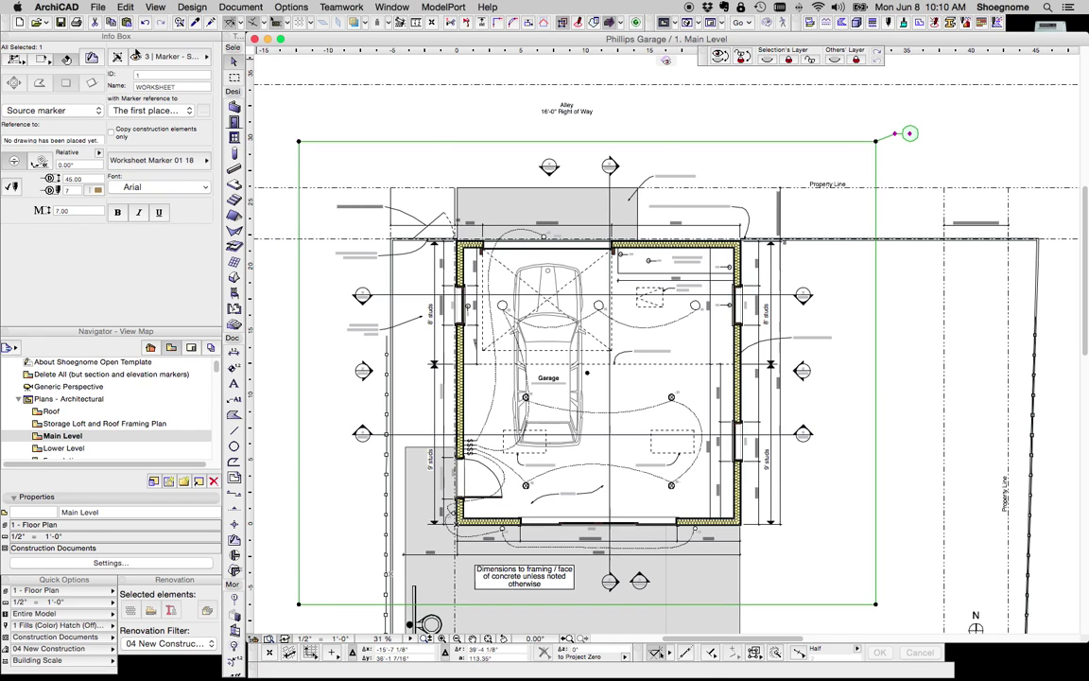
pyautogui.click(170, 56)
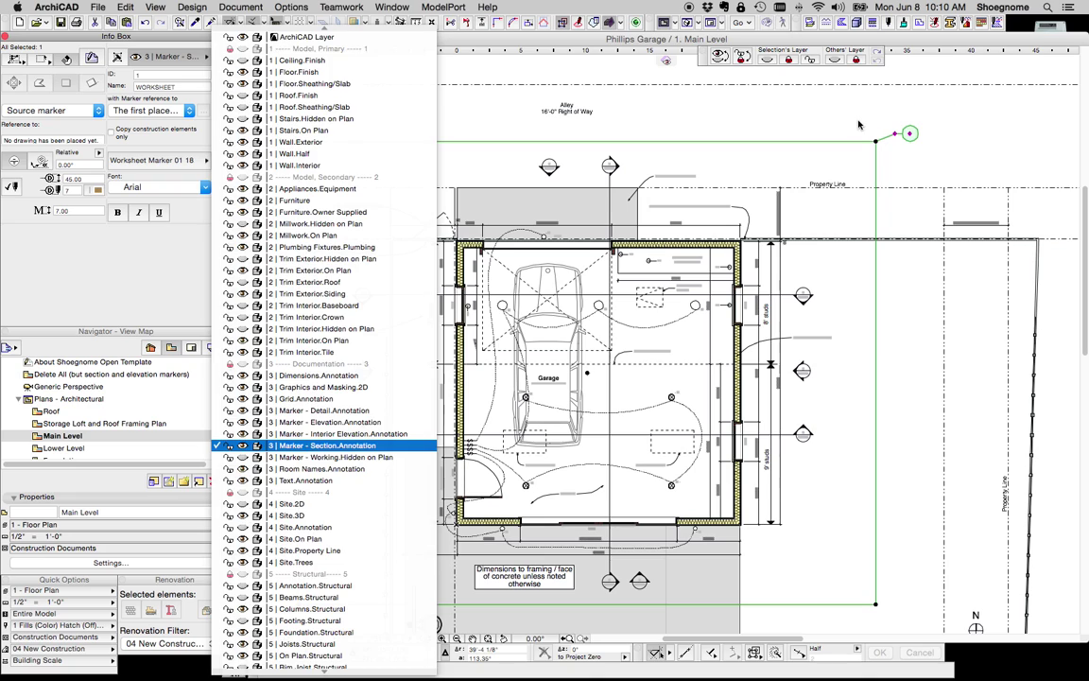
pyautogui.click(331, 445)
# Step: Set the worksheet marker to No Marker, then undo that change
pyautogui.click(204, 160)
pyautogui.click(261, 163)
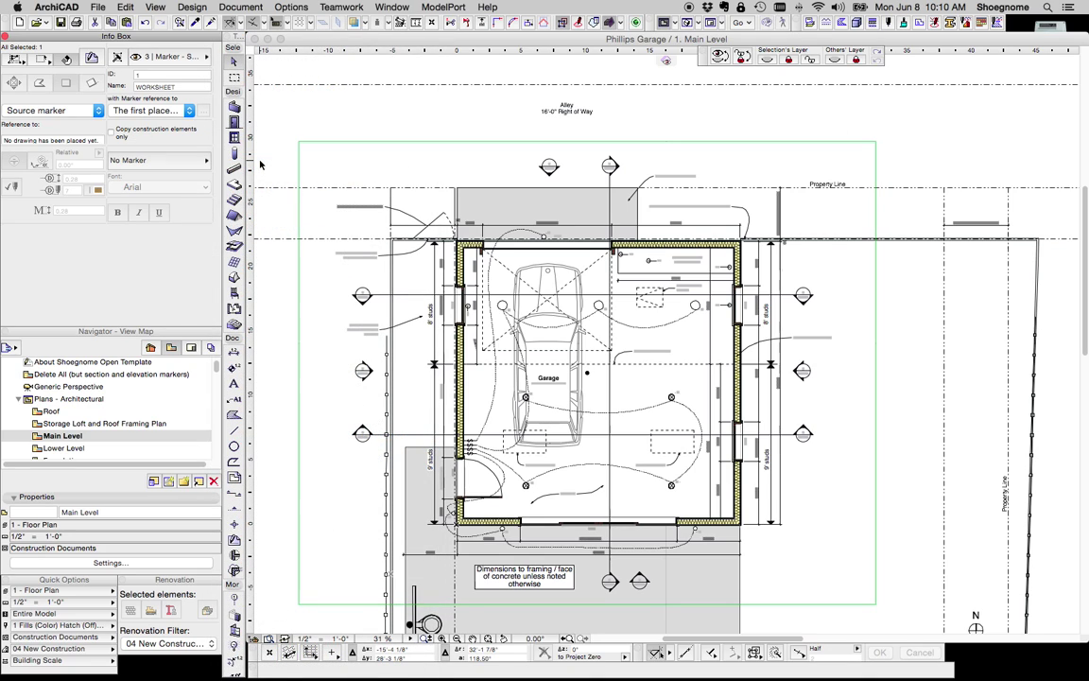
pyautogui.click(830, 118)
pyautogui.hotkey('ctrl', 'z')
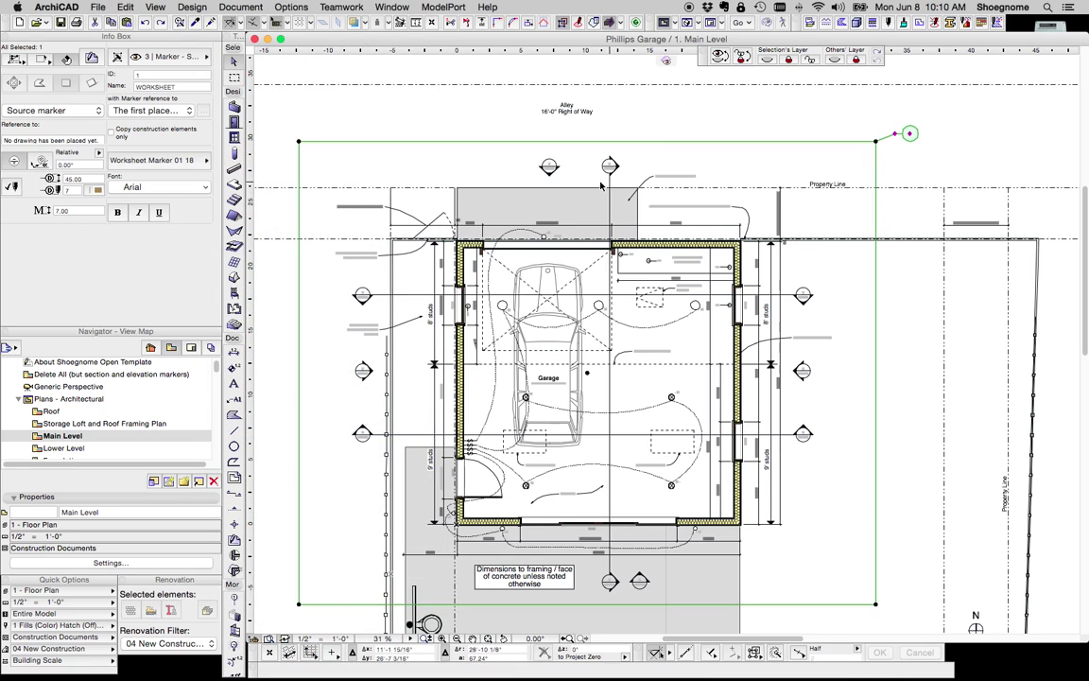
# Step: Keep the marker on Marker - Section.Annotation and bring up the worksheet's context menu
pyautogui.click(182, 60)
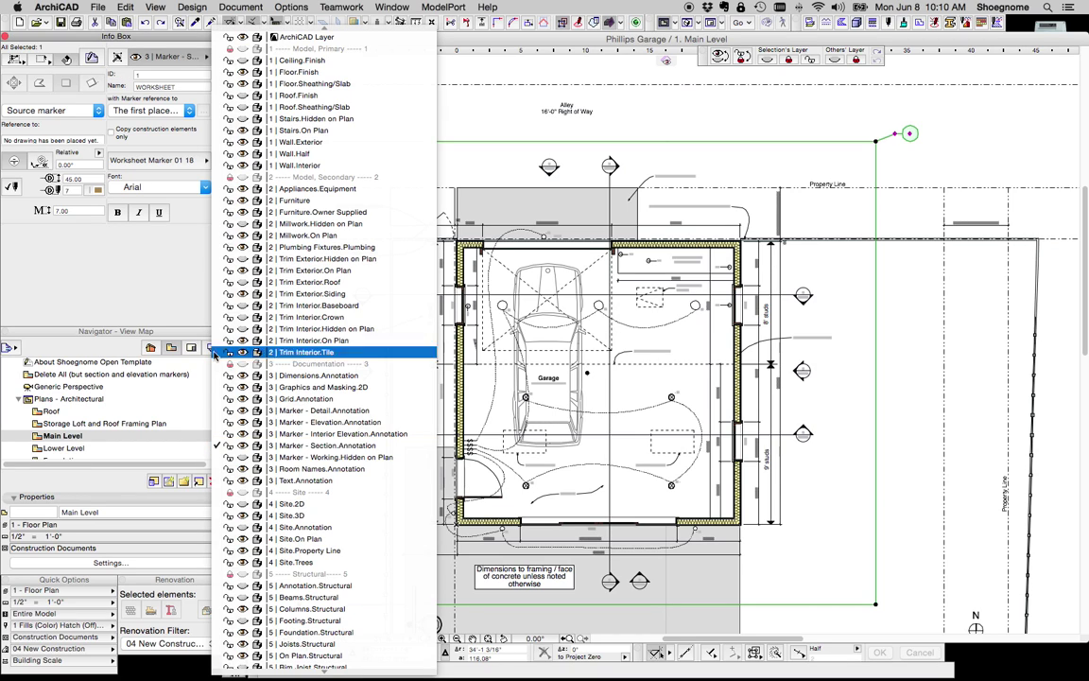
pyautogui.click(329, 445)
pyautogui.rightClick(876, 143)
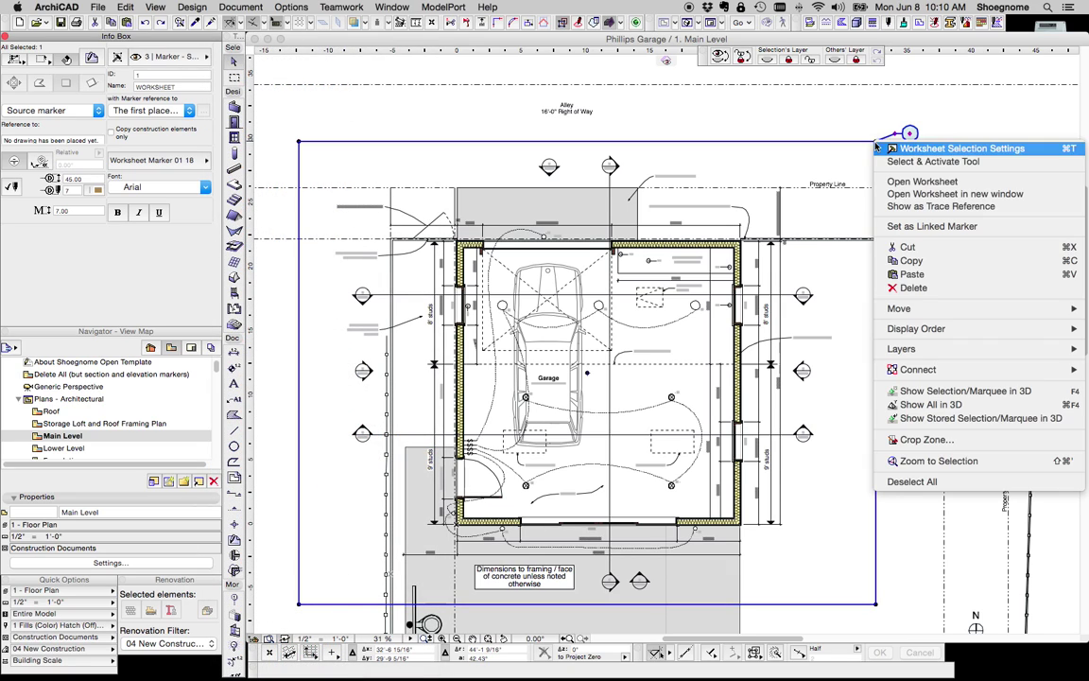
# Step: Open the worksheet and delete the dashed boundary rectangle around the drawing
pyautogui.click(895, 182)
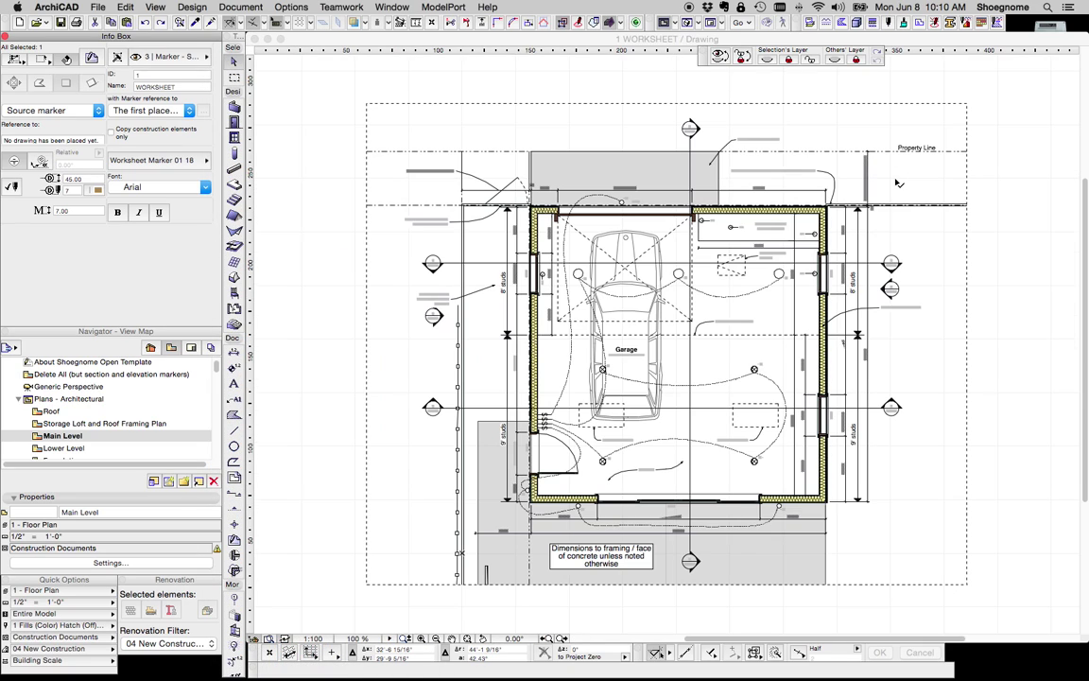
pyautogui.click(546, 103)
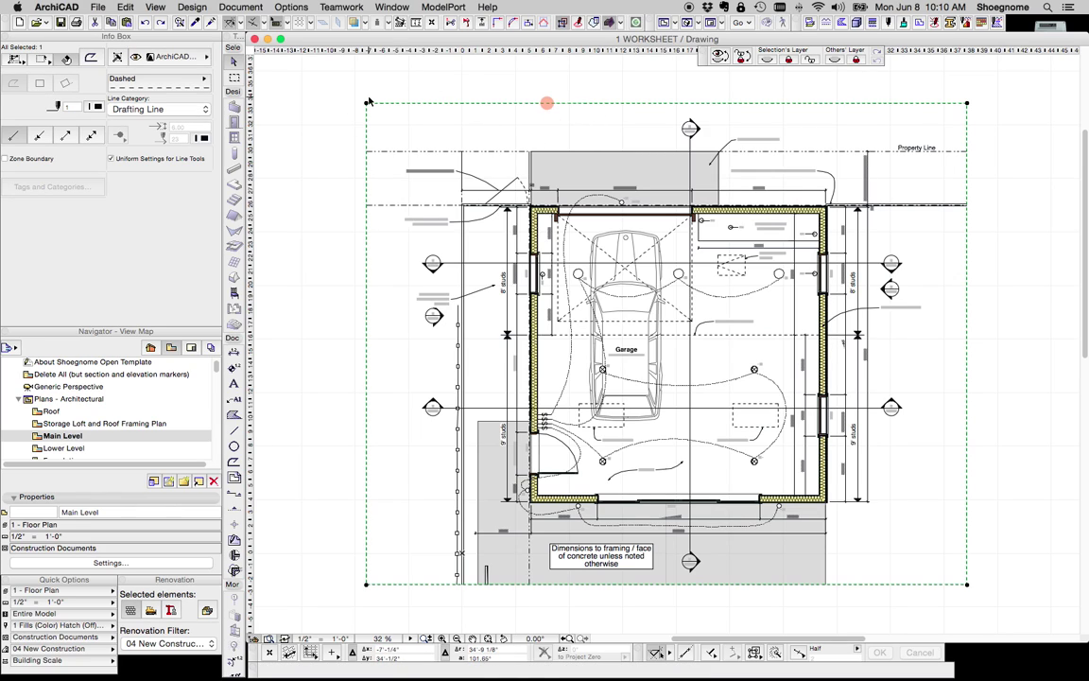
pyautogui.press('Delete')
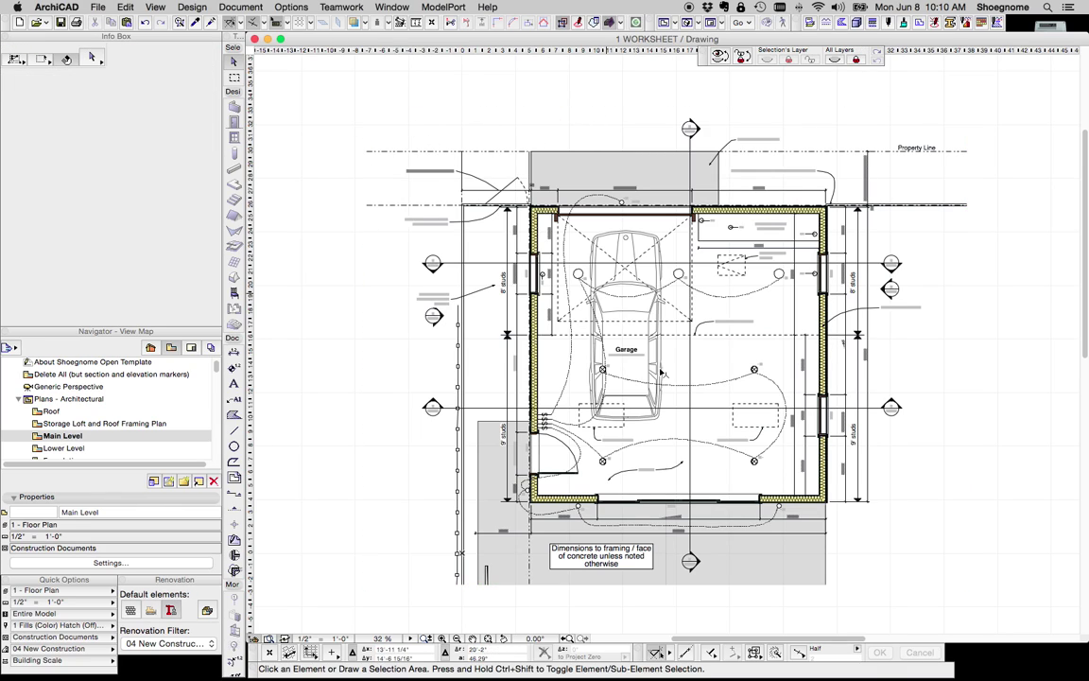
# Step: Inspect the exterior wall, its edge line and the floor sheathing fill, then deselect
pyautogui.scroll(-2, 619, 322)
pyautogui.hscroll(2, 629, 274)
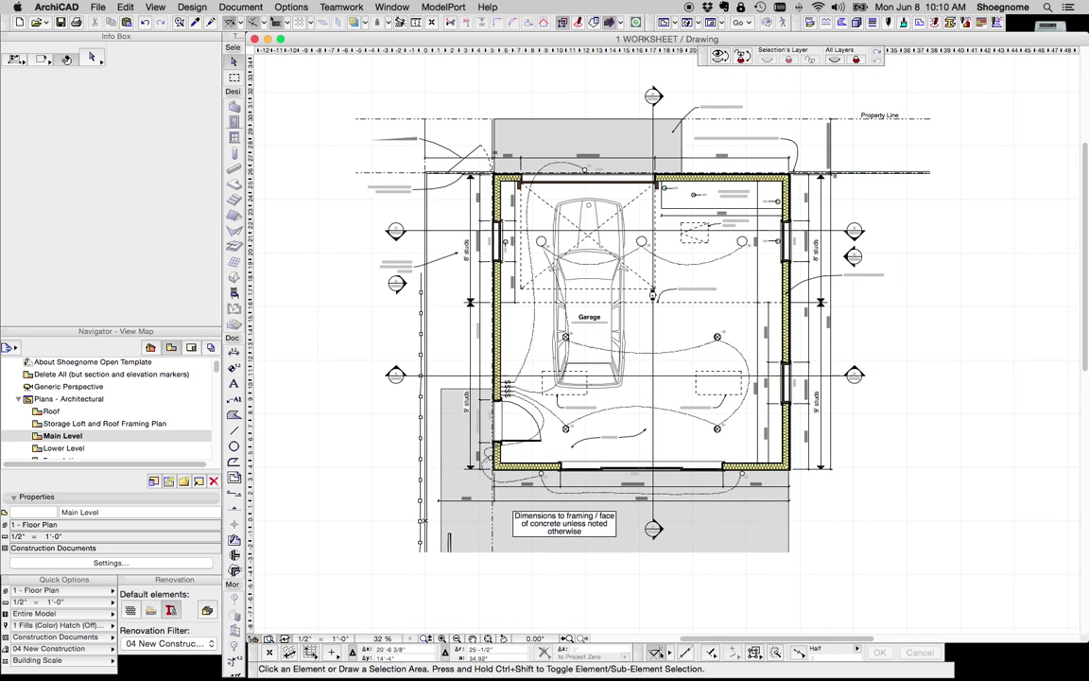
pyautogui.scroll(1, 748, 487)
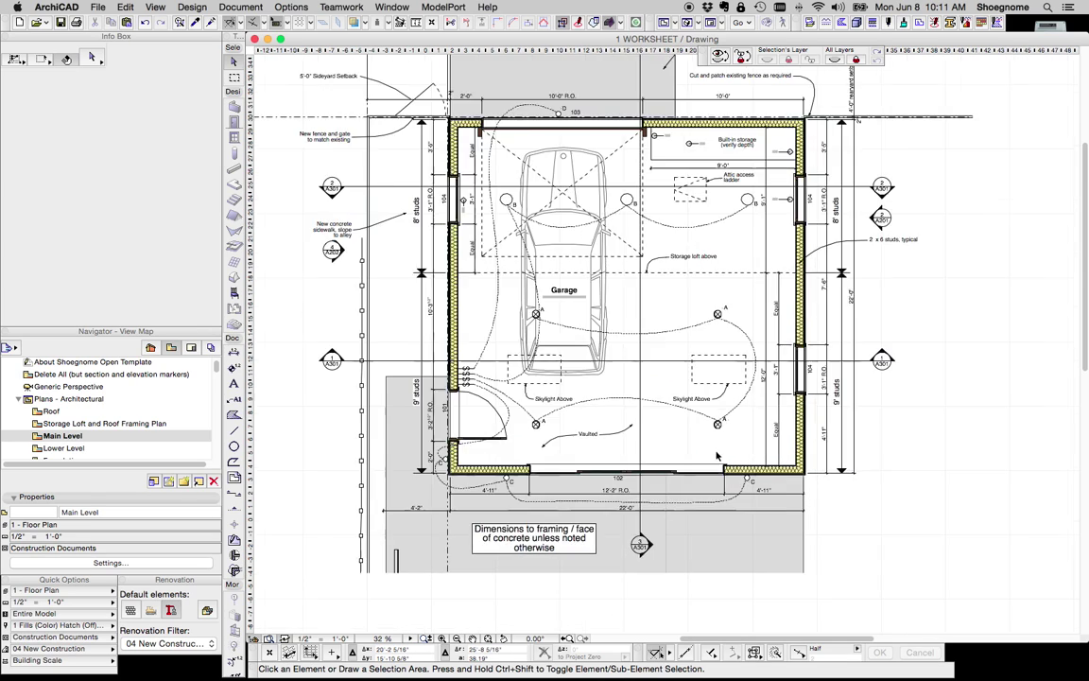
pyautogui.scroll(4, 756, 487)
pyautogui.scroll(3, 819, 454)
pyautogui.click(725, 311)
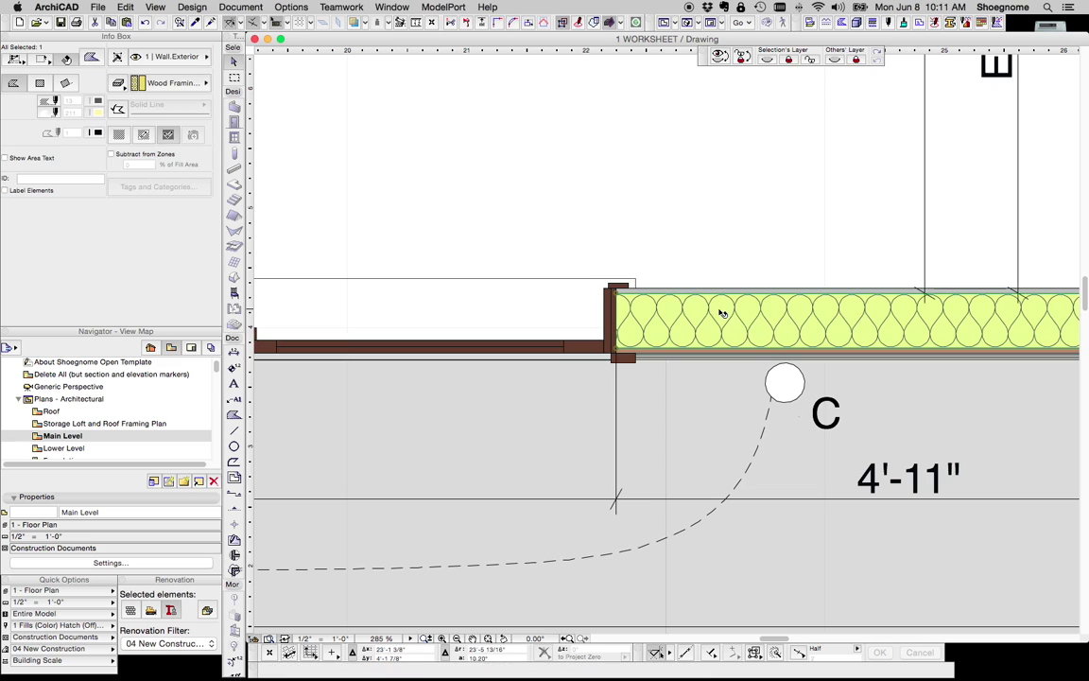
pyautogui.click(698, 360)
pyautogui.click(591, 279)
pyautogui.click(690, 414)
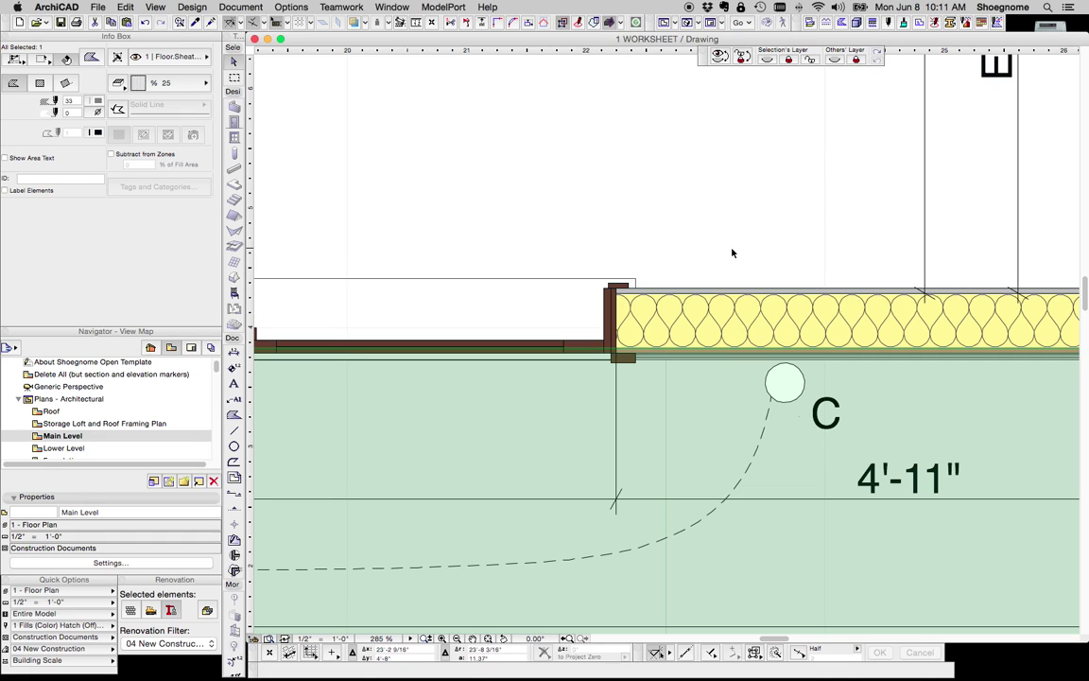
pyautogui.scroll(-2, 666, 258)
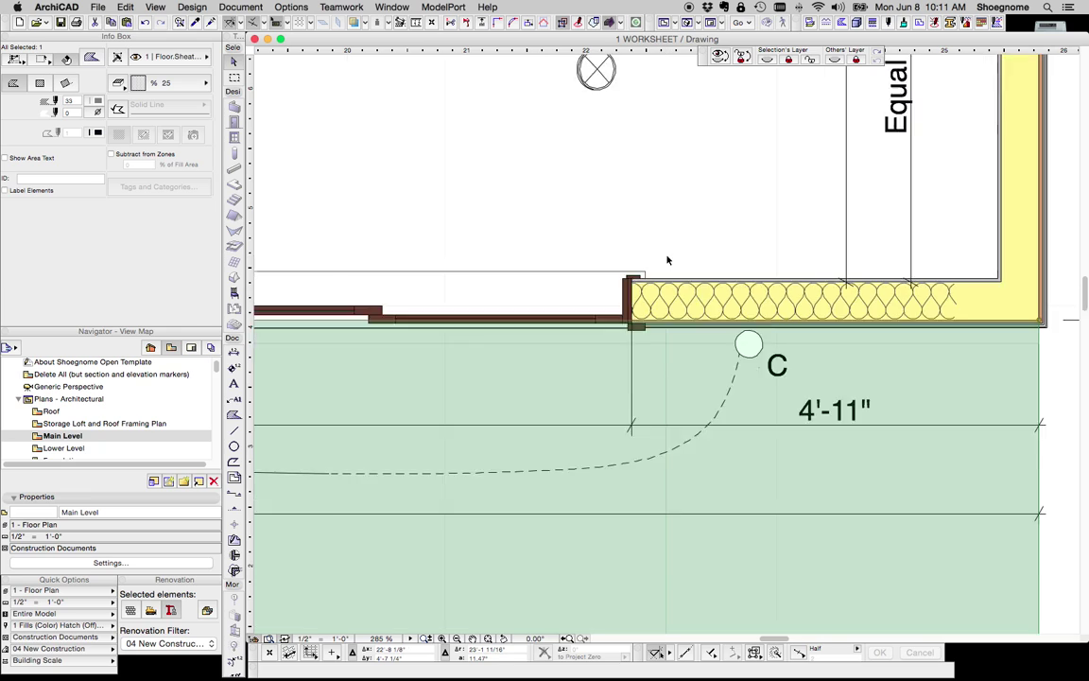
pyautogui.scroll(-4, 667, 258)
pyautogui.scroll(-1, 567, 274)
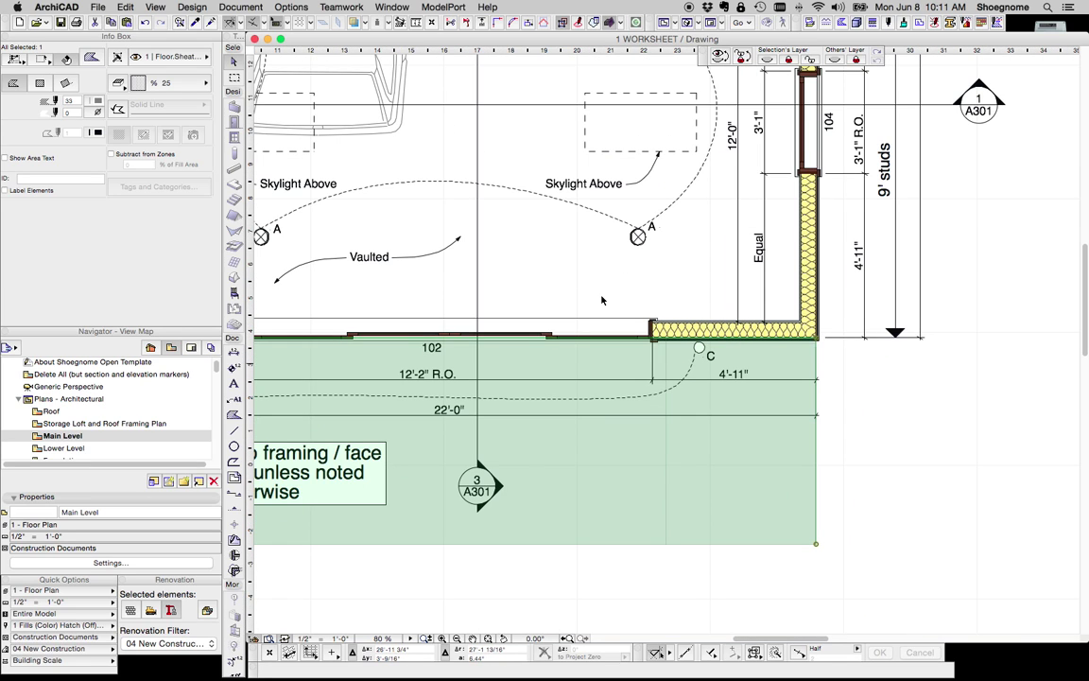
pyautogui.scroll(-3, 602, 300)
pyautogui.scroll(3, 473, 283)
pyautogui.press('Escape')
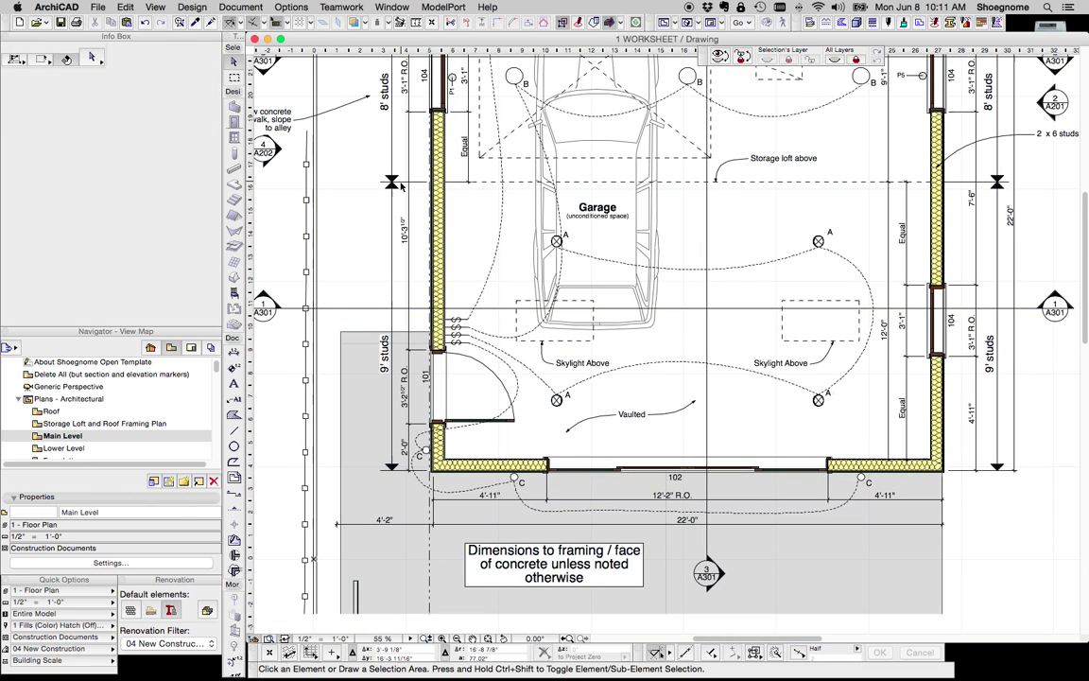
# Step: Clear the current selection and reframe the worksheet view
pyautogui.click(380, 227)
pyautogui.press('Escape')
pyautogui.scroll(-2, 464, 300)
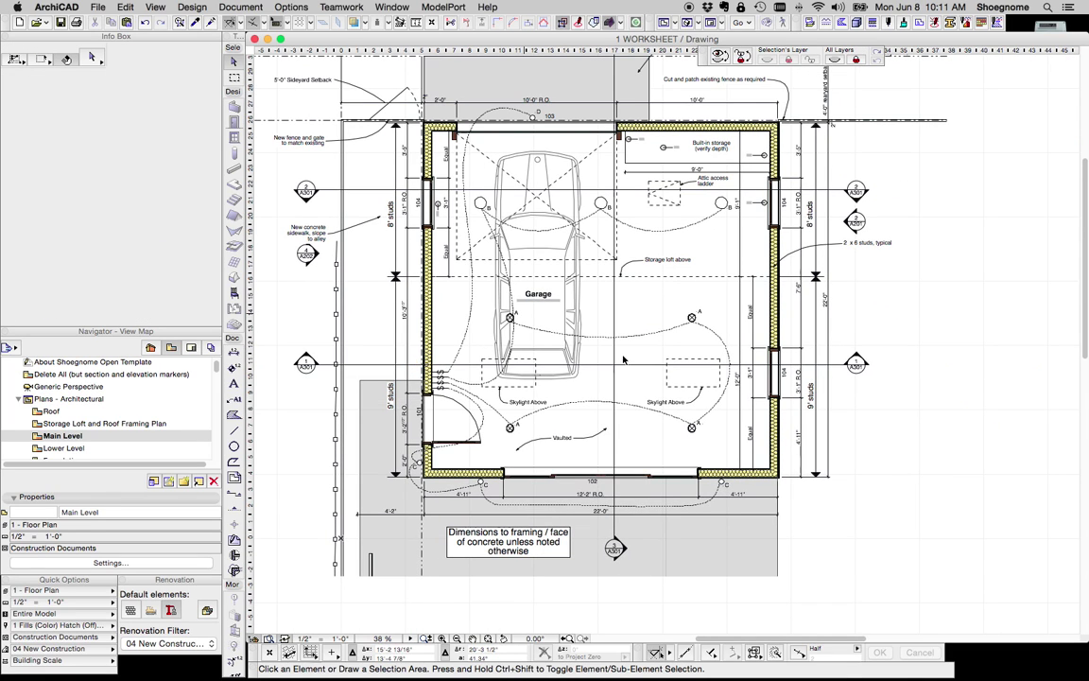
pyautogui.scroll(2, 623, 360)
pyautogui.scroll(3, 662, 435)
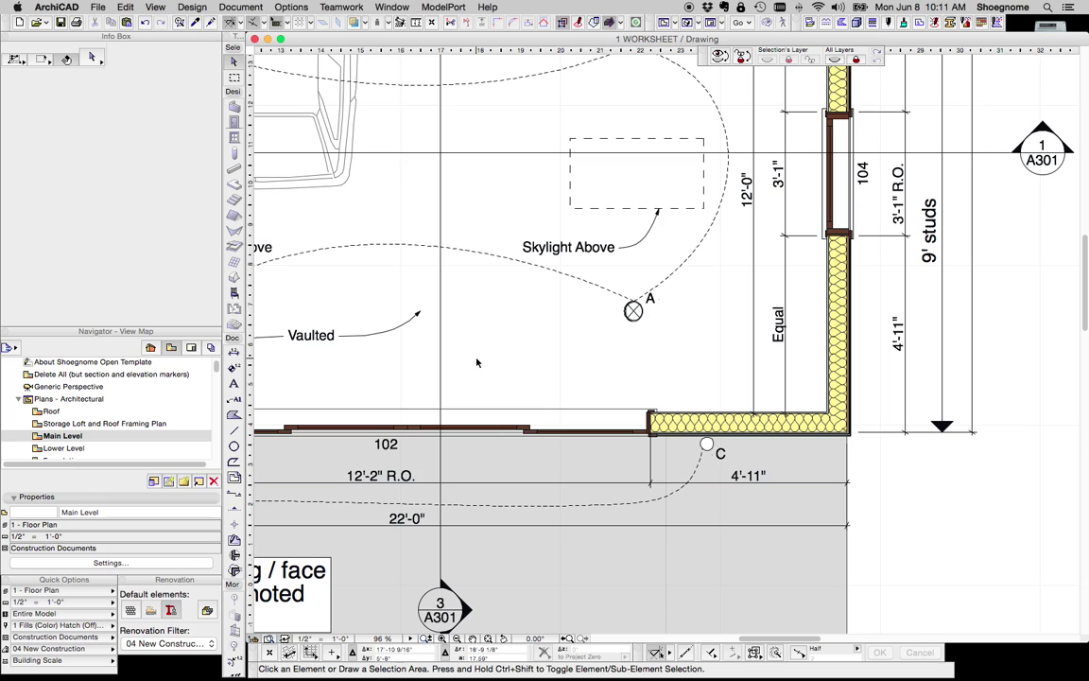
# Step: Select every fill with the Fill tool and delete them, returning to the Arrow tool
pyautogui.click(234, 415)
pyautogui.scroll(-4, 696, 381)
pyautogui.scroll(-3, 696, 381)
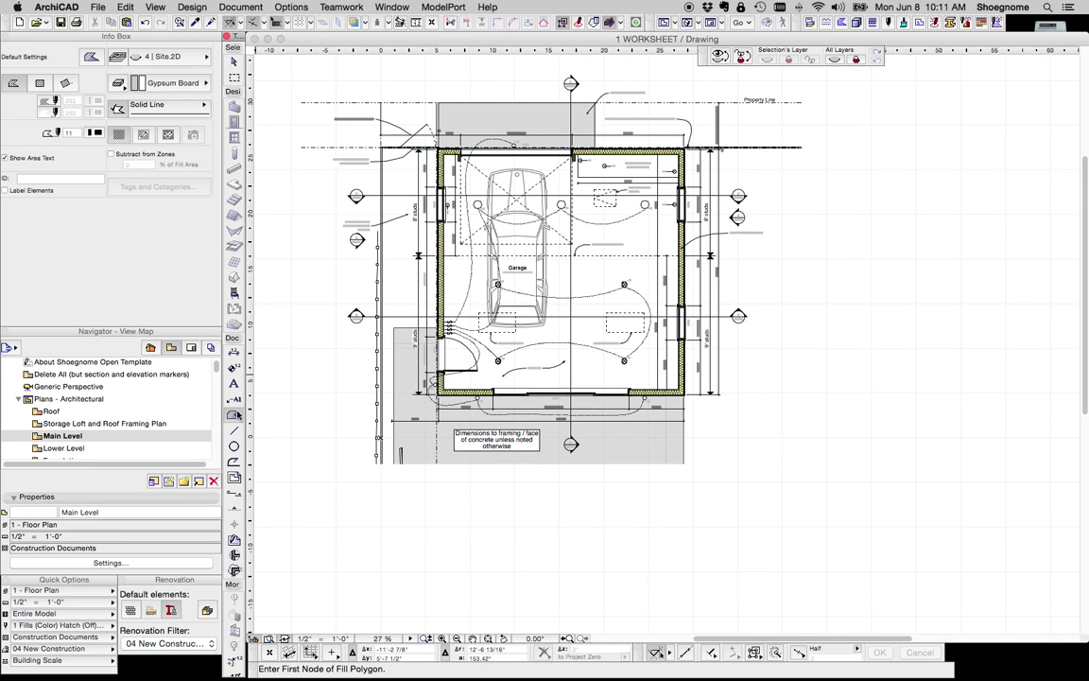
pyautogui.hotkey('ctrl', 'a')
pyautogui.press('Escape')
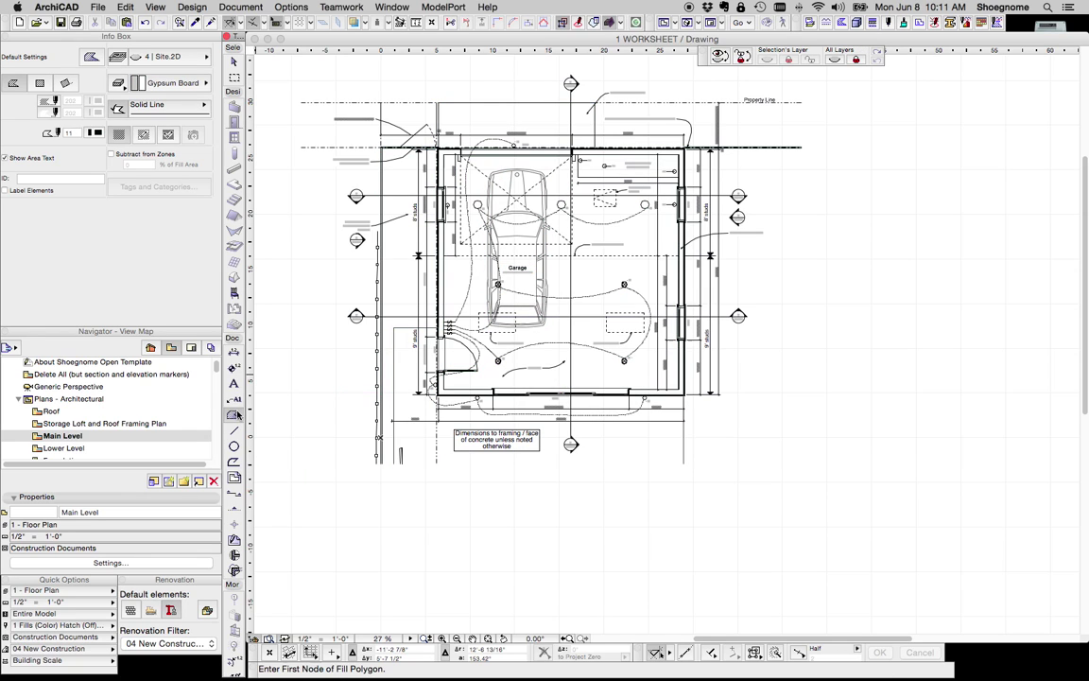
pyautogui.press('Escape')
pyautogui.scroll(4, 321, 303)
pyautogui.scroll(2, 335, 322)
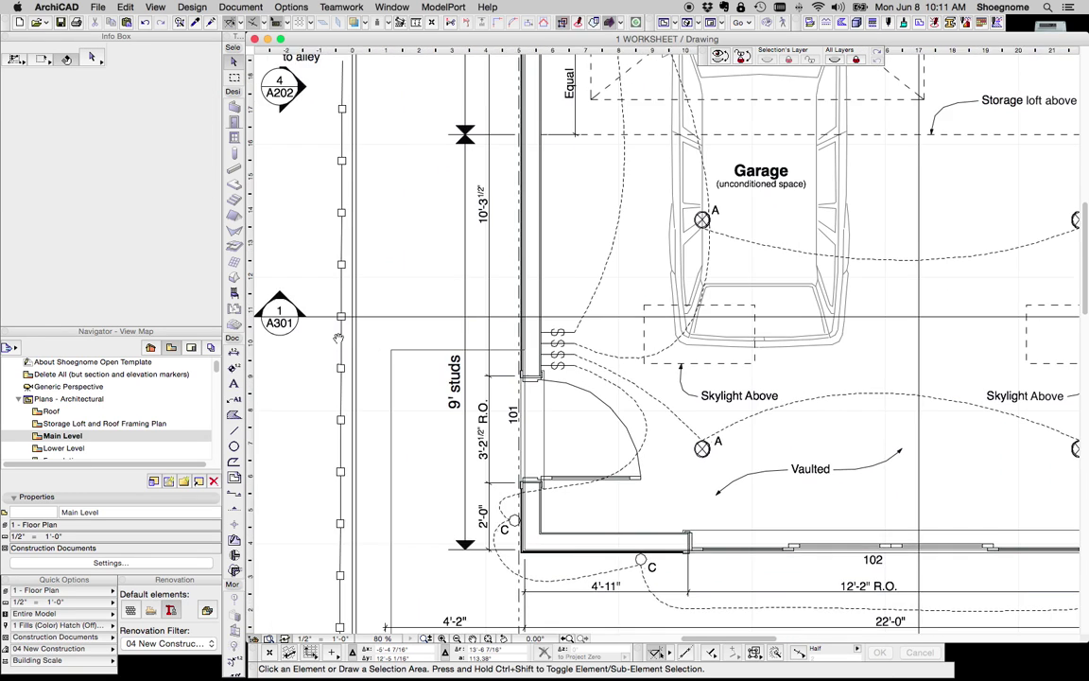
pyautogui.scroll(2, 346, 335)
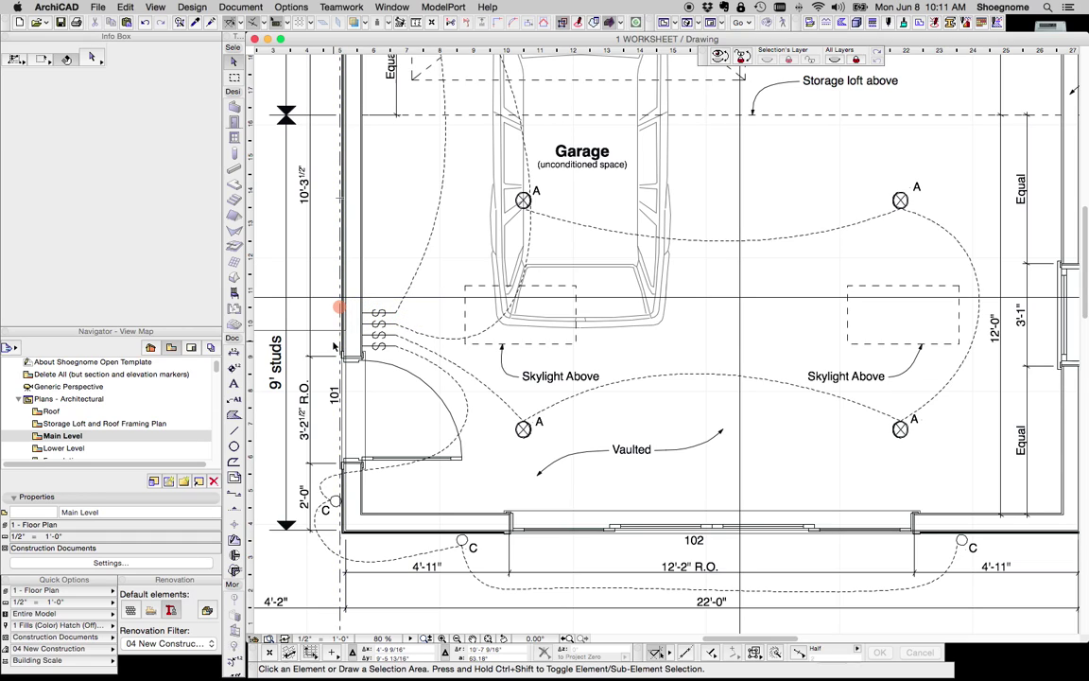
# Step: Select all 1233 worksheet elements and bring up the Edit > Reshape commands
pyautogui.hotkey('ctrl', 'a')
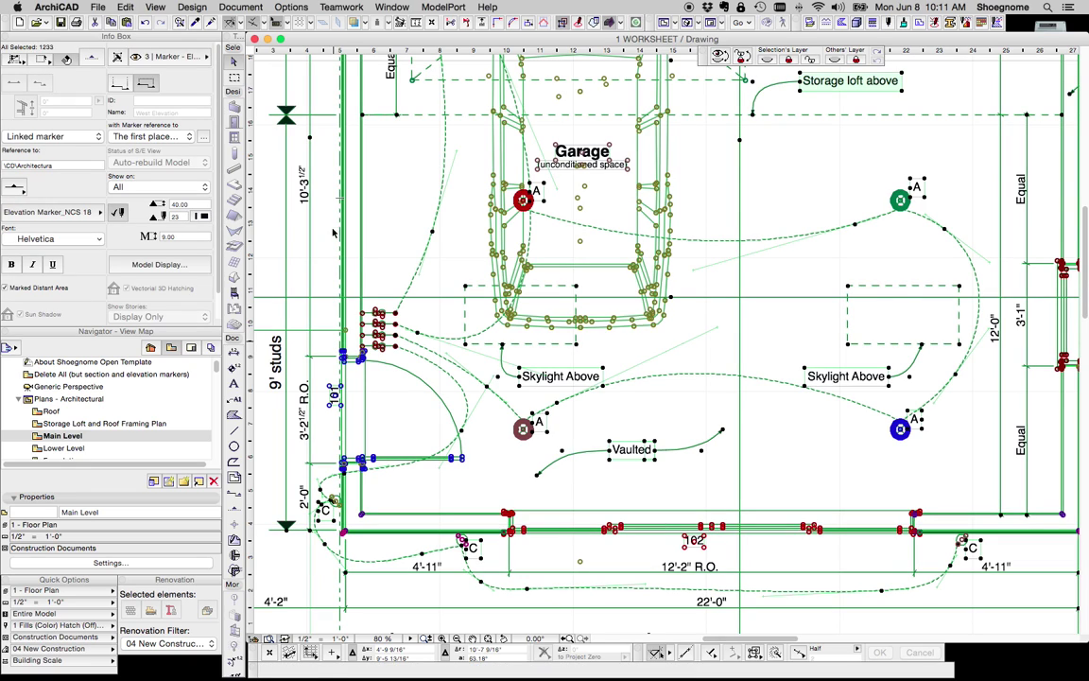
pyautogui.click(121, 6)
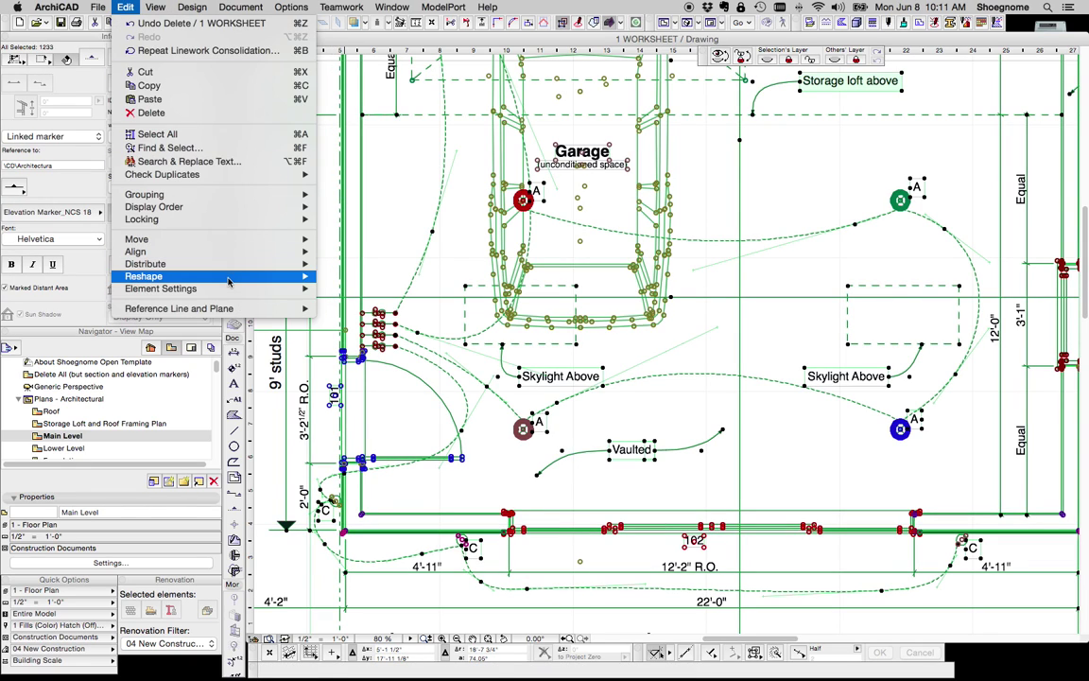
pyautogui.moveTo(143, 276)
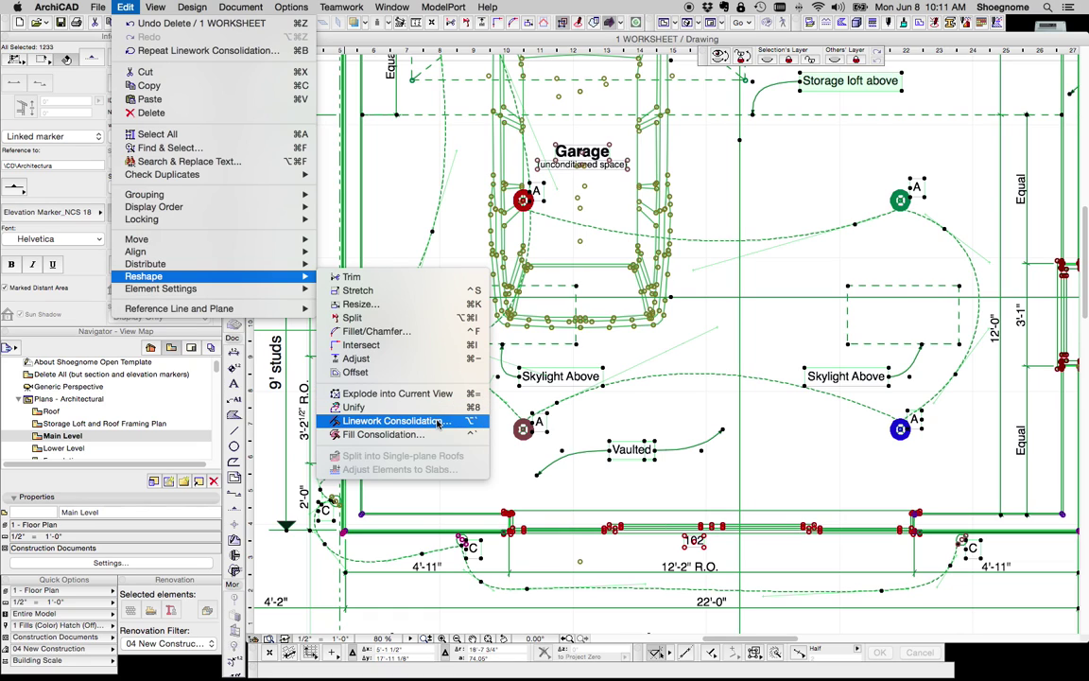
# Step: Run Linework Consolidation through every wizard page, deleting 135 duplicates and merging 114 connecting lines
pyautogui.click(407, 421)
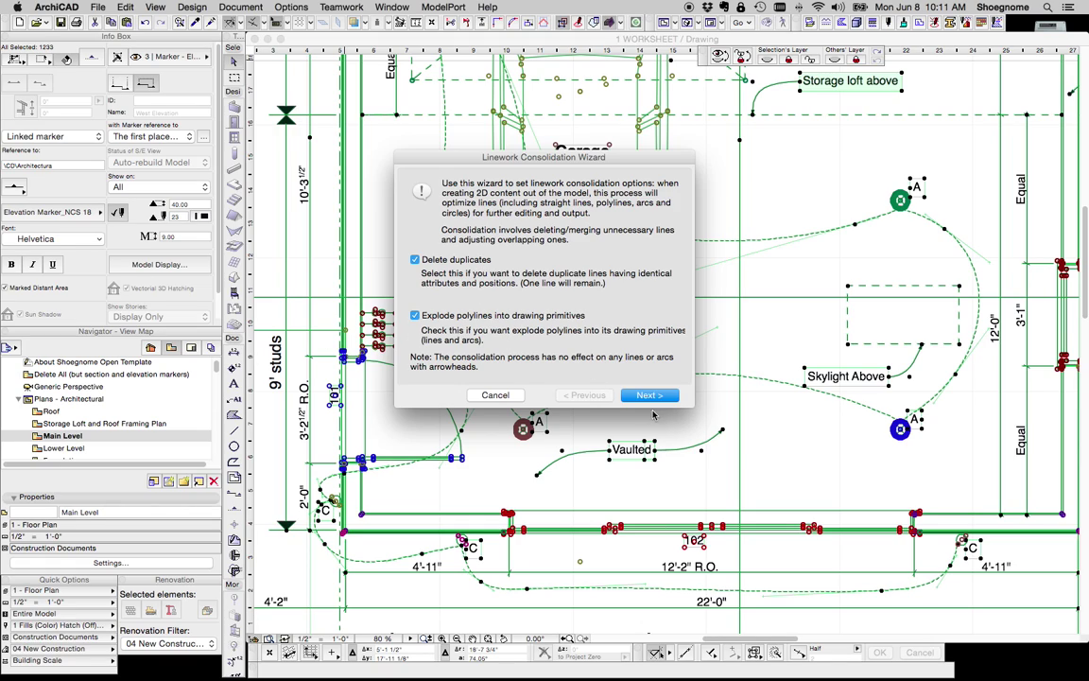
pyautogui.click(650, 396)
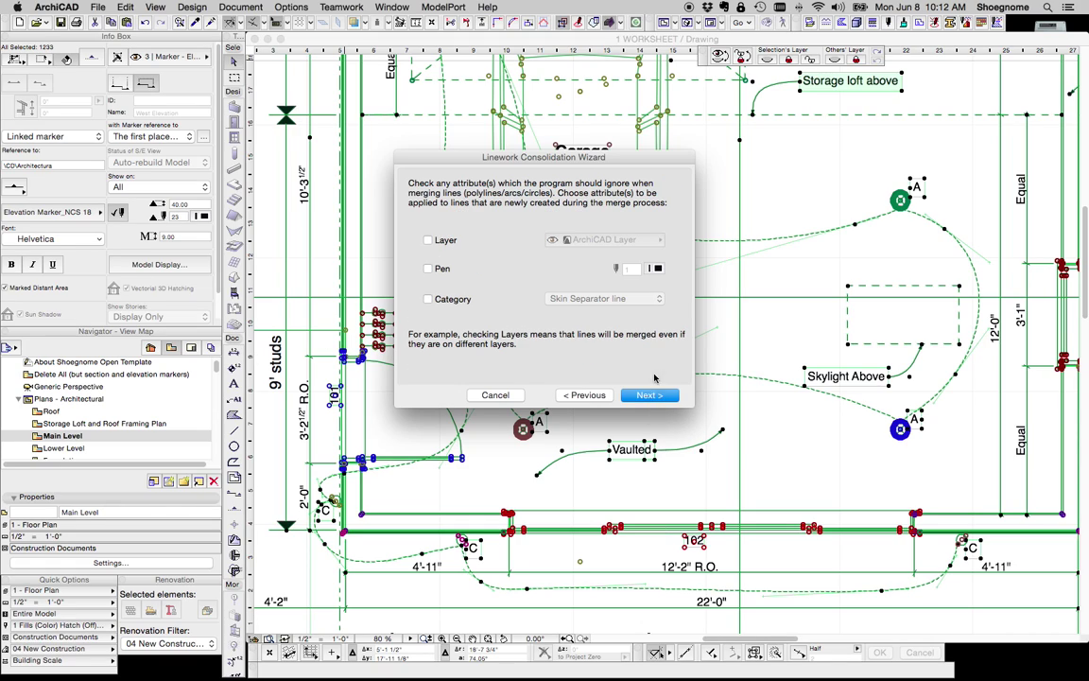
pyautogui.click(642, 396)
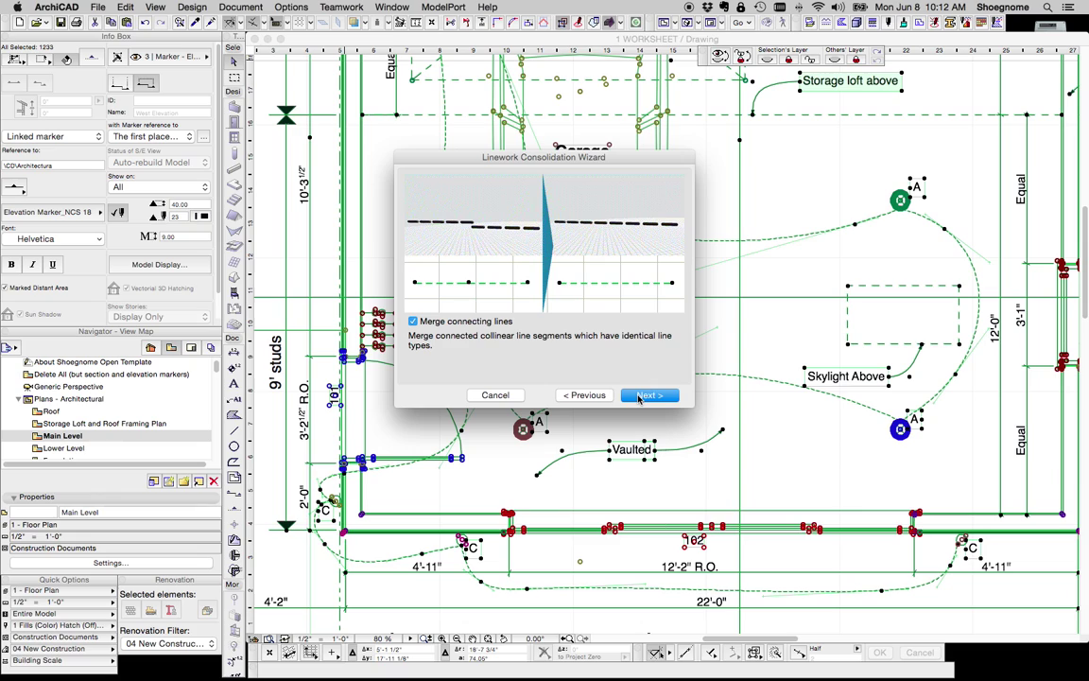
pyautogui.click(639, 396)
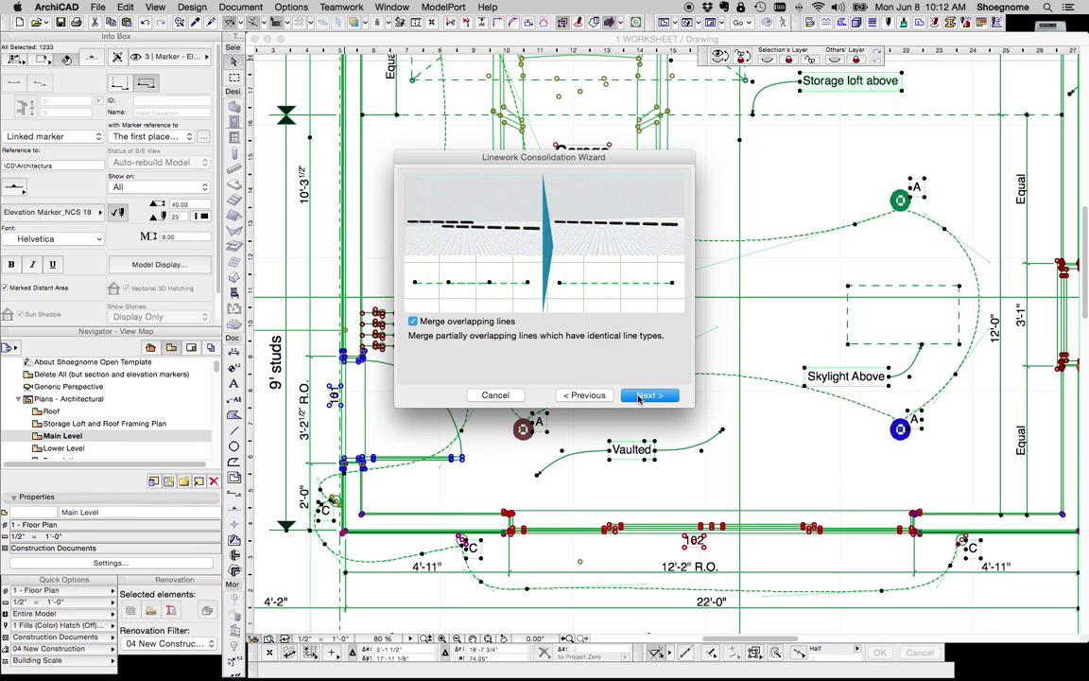
pyautogui.click(642, 398)
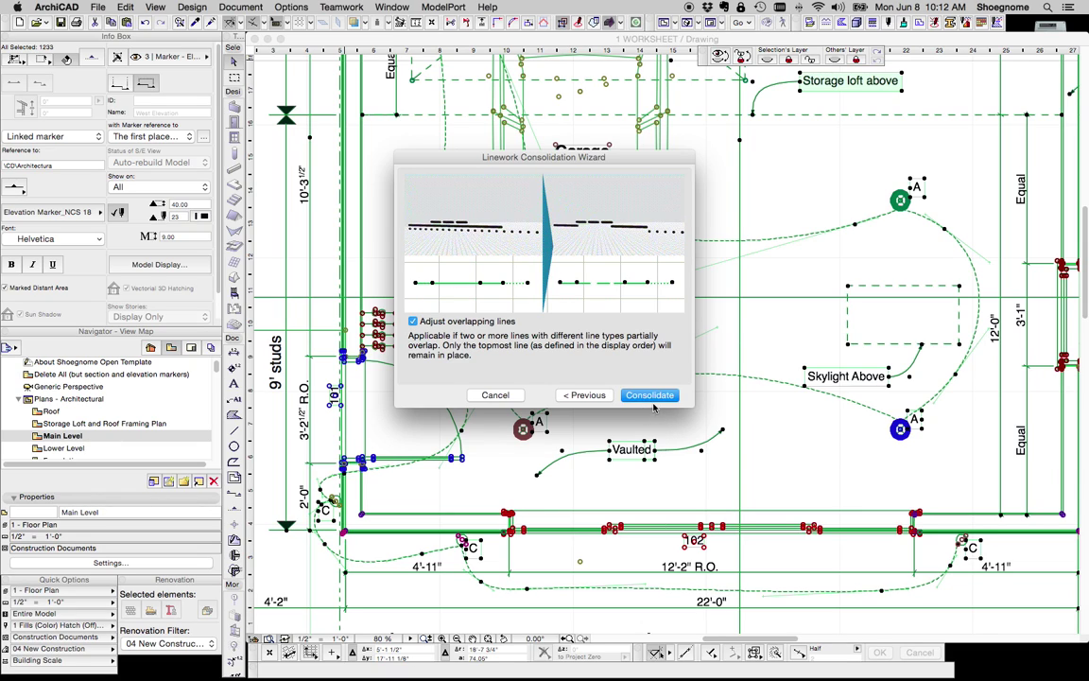
pyautogui.click(651, 396)
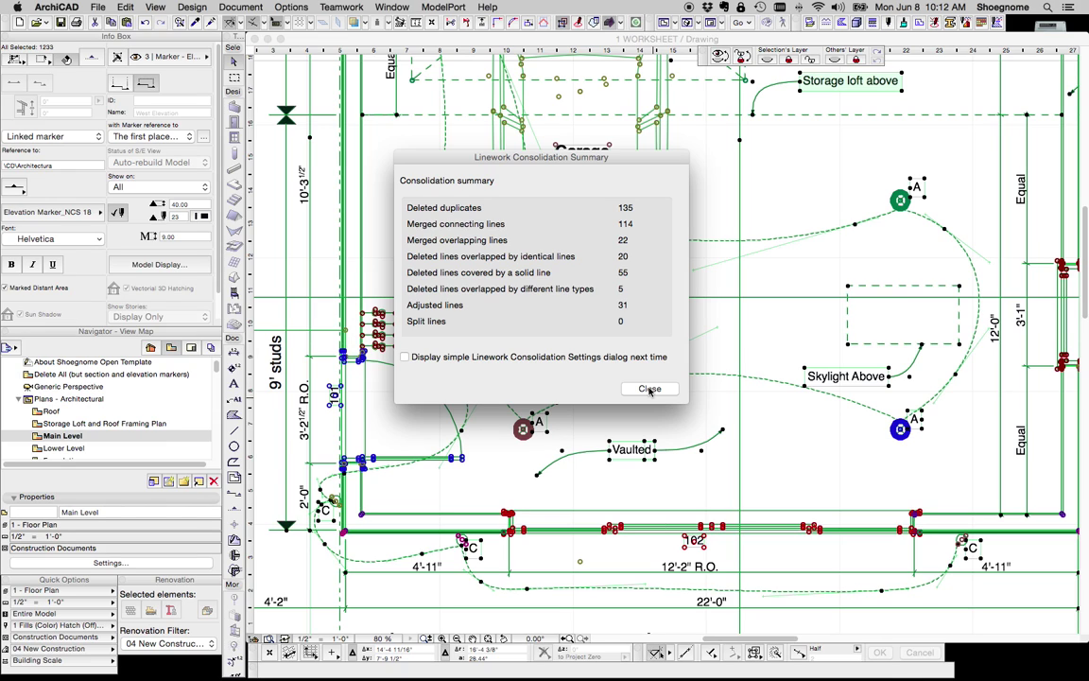
# Step: Close the consolidation summary, deselect, and zoom into a garage wall corner
pyautogui.click(650, 390)
pyautogui.press('Escape')
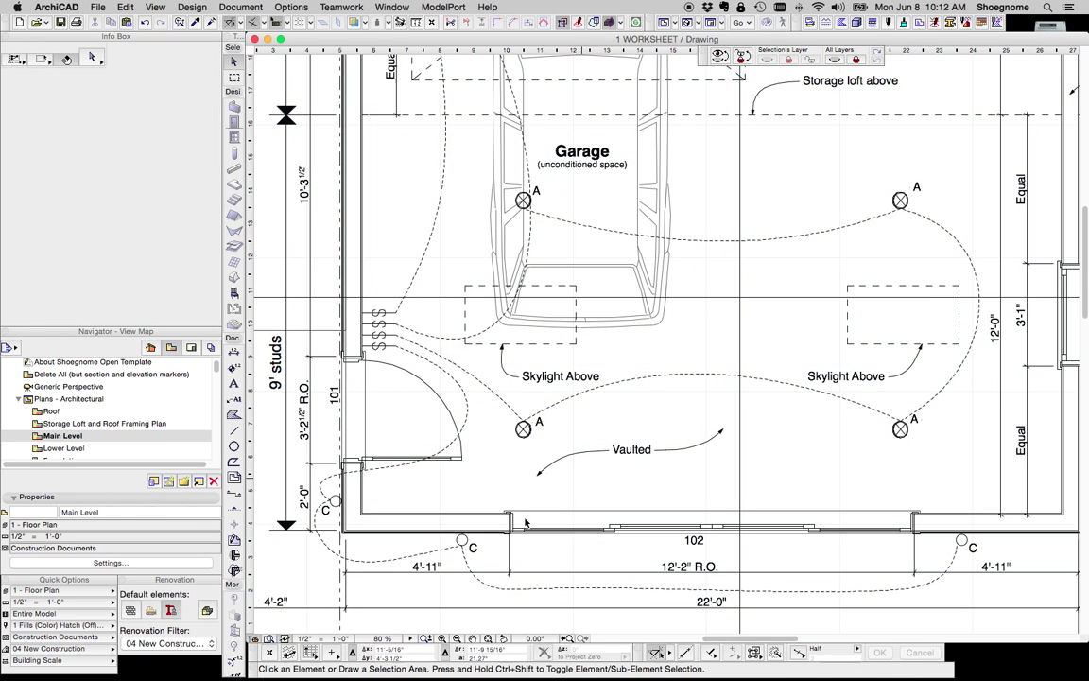
pyautogui.click(352, 516)
pyautogui.scroll(5, 343, 515)
pyautogui.scroll(3, 407, 481)
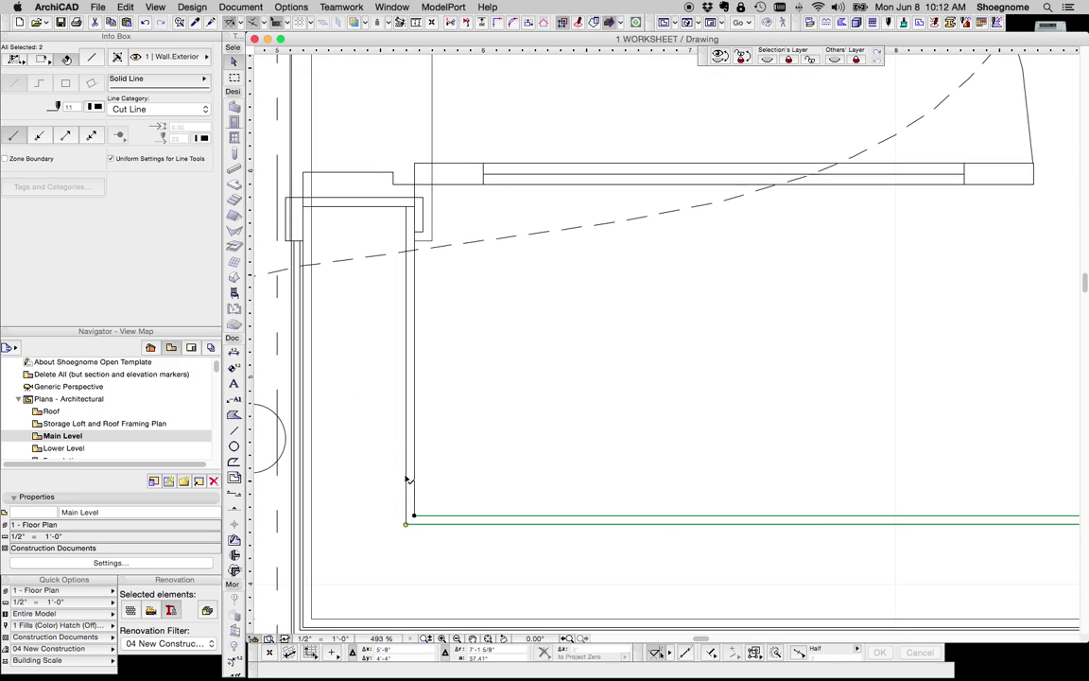
# Step: Check the vertical, horizontal and short corner line segments individually in the Info Box
pyautogui.click(410, 446)
pyautogui.click(418, 224)
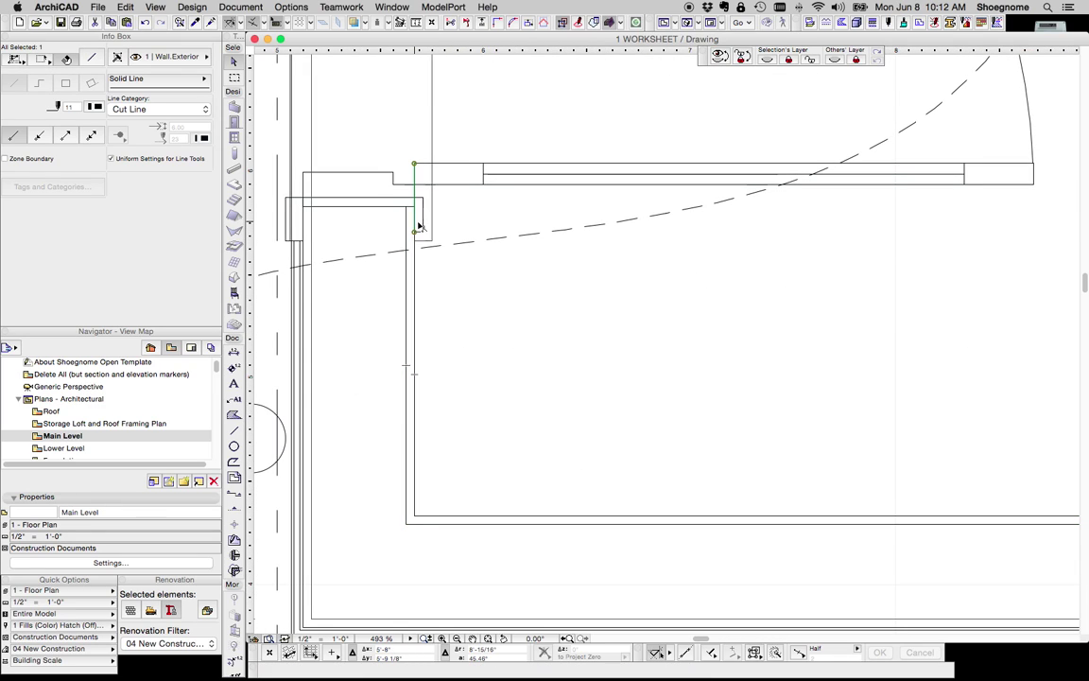
pyautogui.click(408, 200)
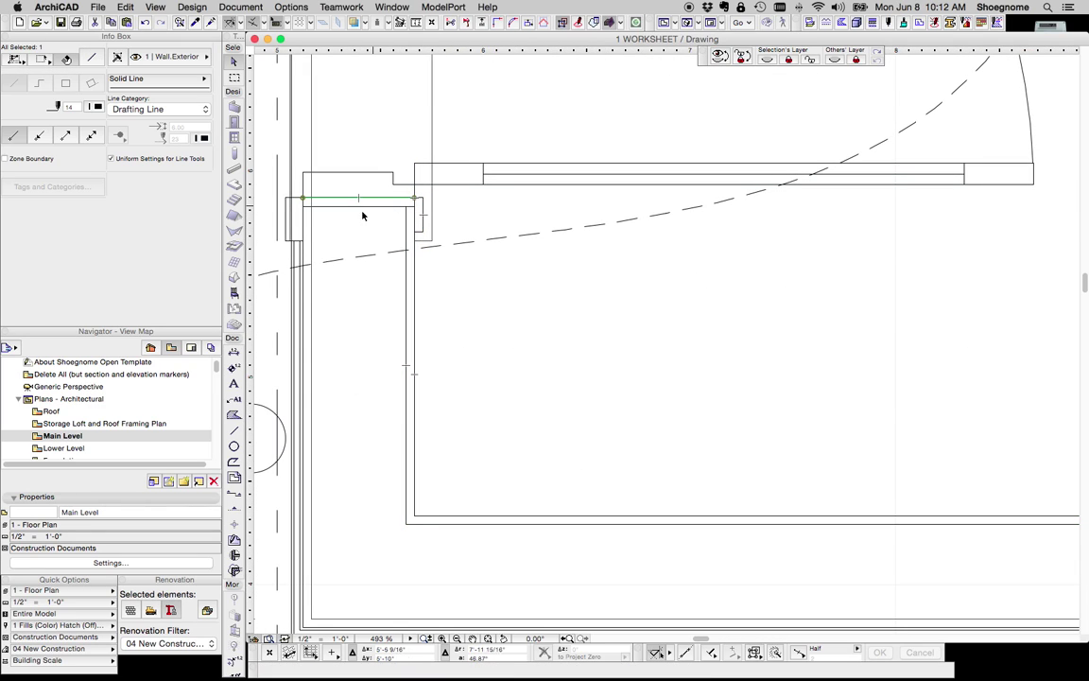
pyautogui.click(283, 244)
pyautogui.click(289, 241)
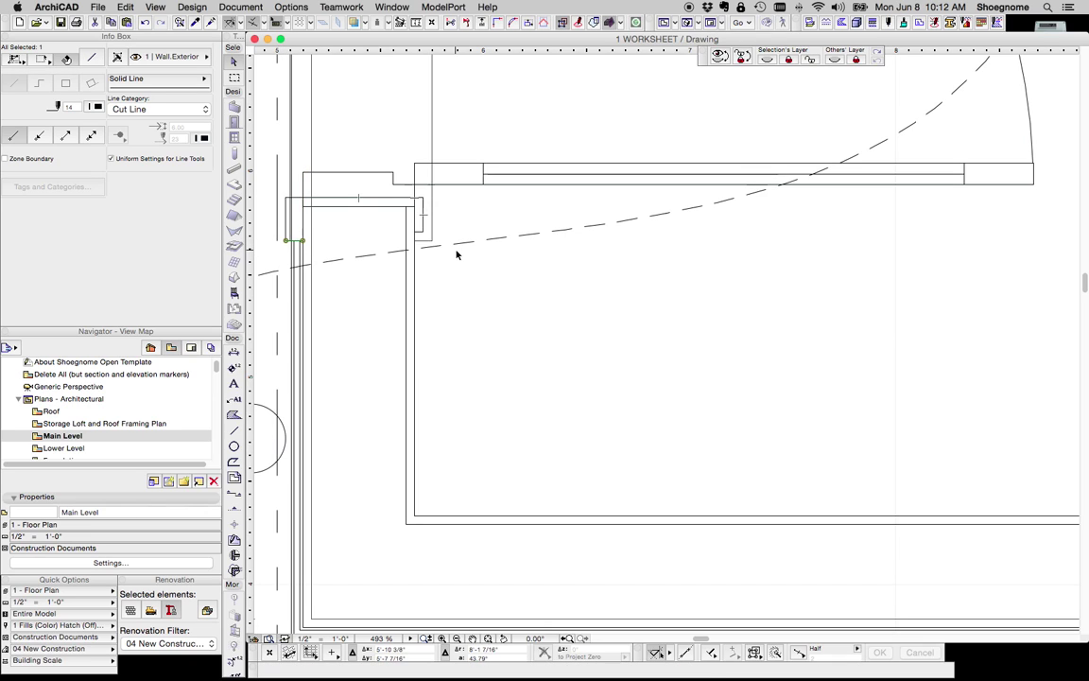
pyautogui.click(431, 238)
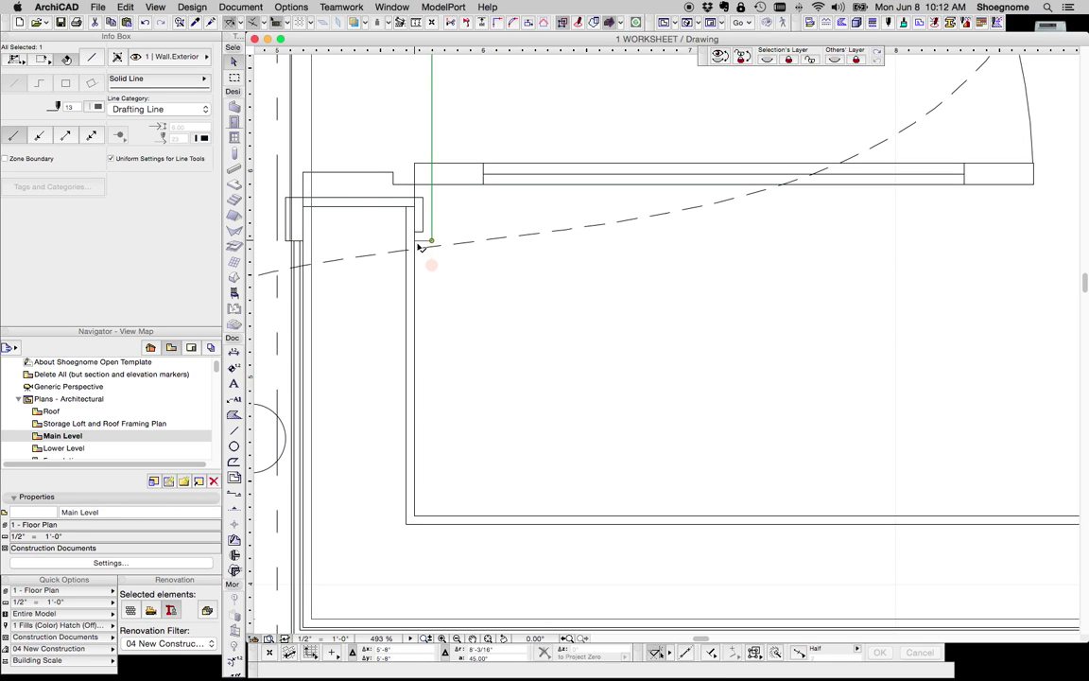
pyautogui.click(419, 242)
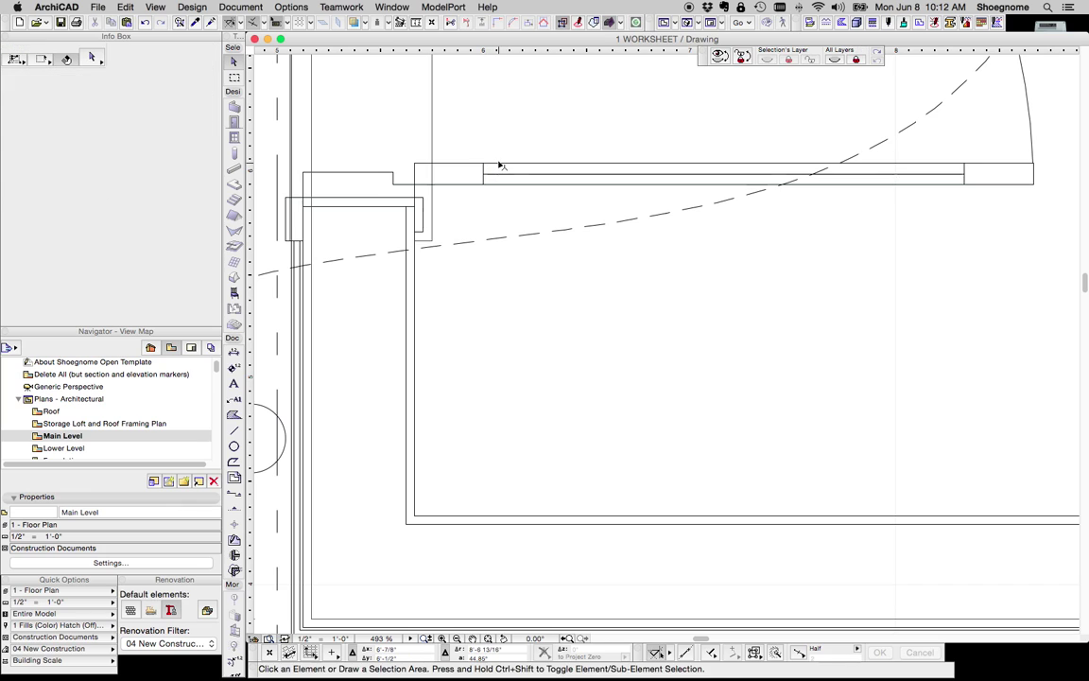
# Step: Zoom out over the whole plan, checking a wall line and a section marker
pyautogui.click(499, 165)
pyautogui.scroll(-5, 601, 256)
pyautogui.scroll(-3, 596, 271)
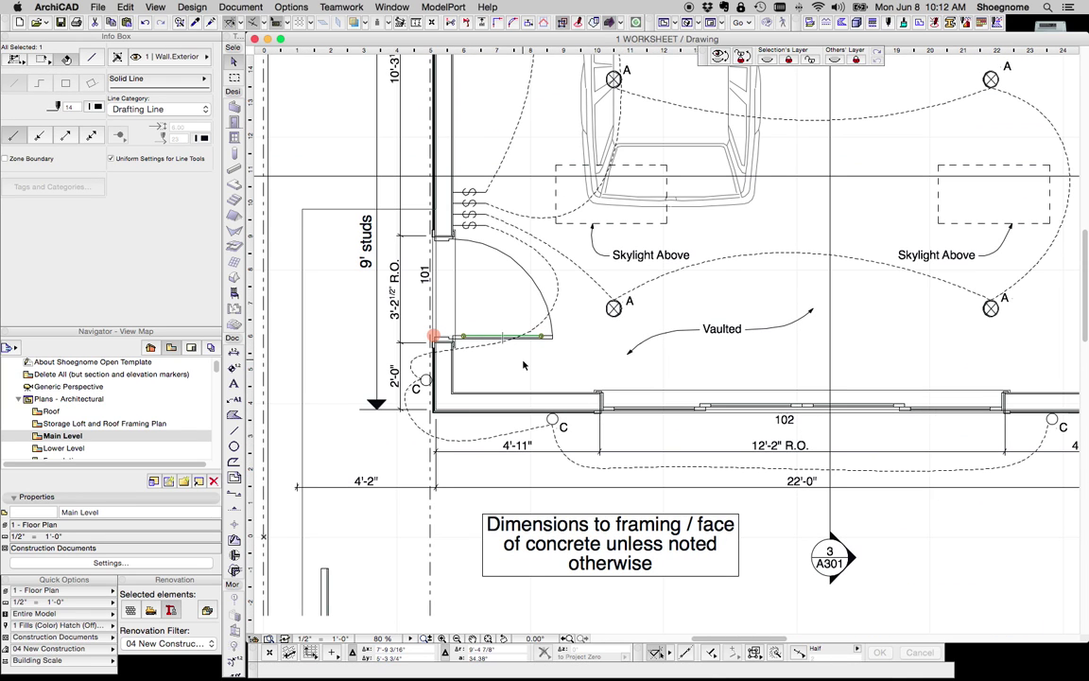
pyautogui.click(561, 361)
pyautogui.scroll(-3, 564, 321)
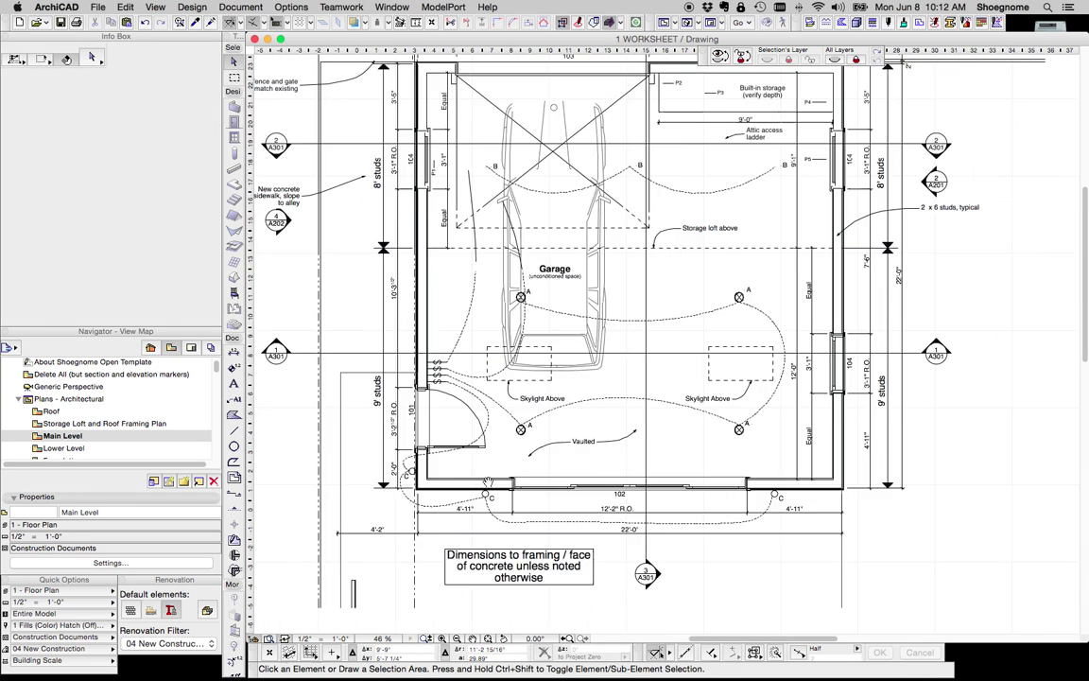
pyautogui.scroll(1, 567, 285)
pyautogui.scroll(3, 567, 287)
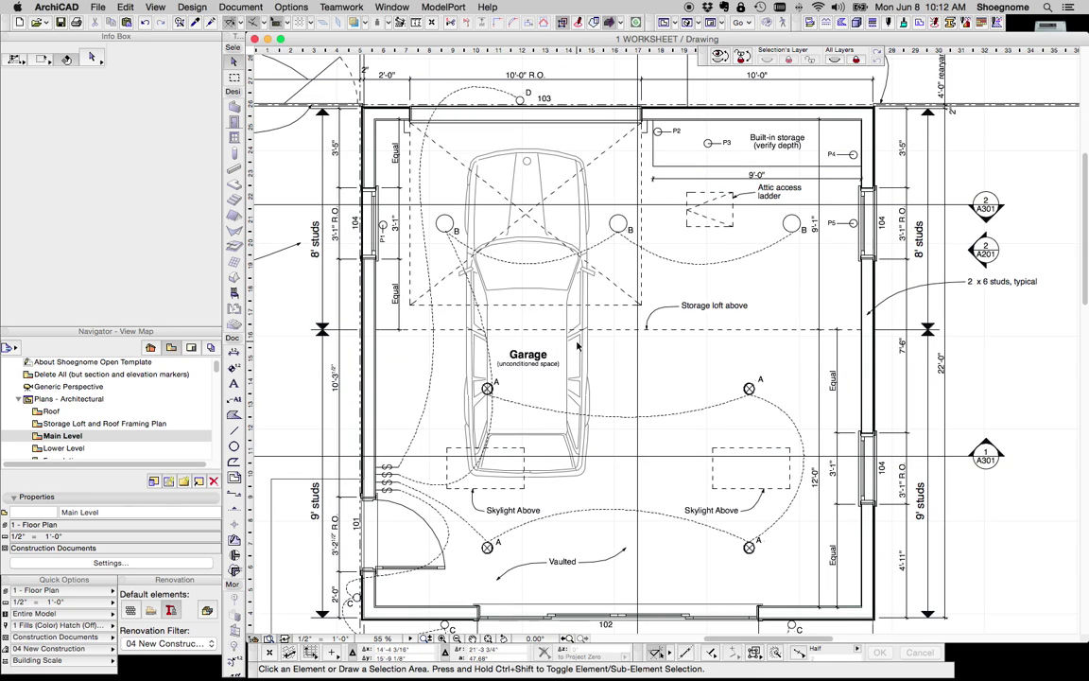
pyautogui.scroll(-2, 916, 283)
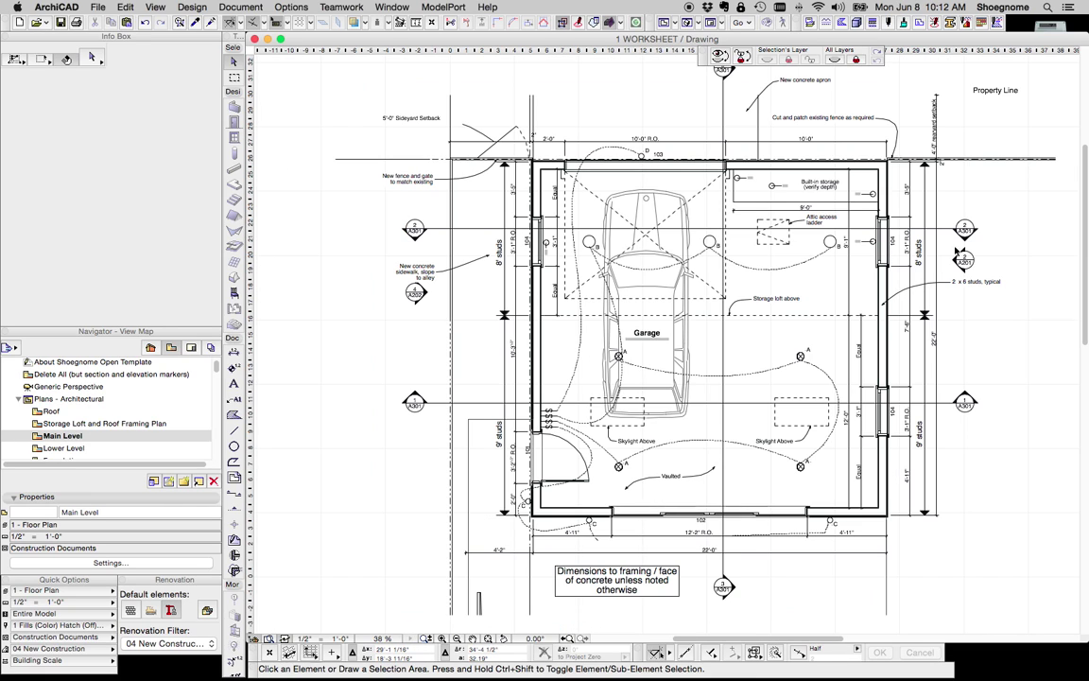
pyautogui.click(881, 229)
pyautogui.scroll(-1, 916, 284)
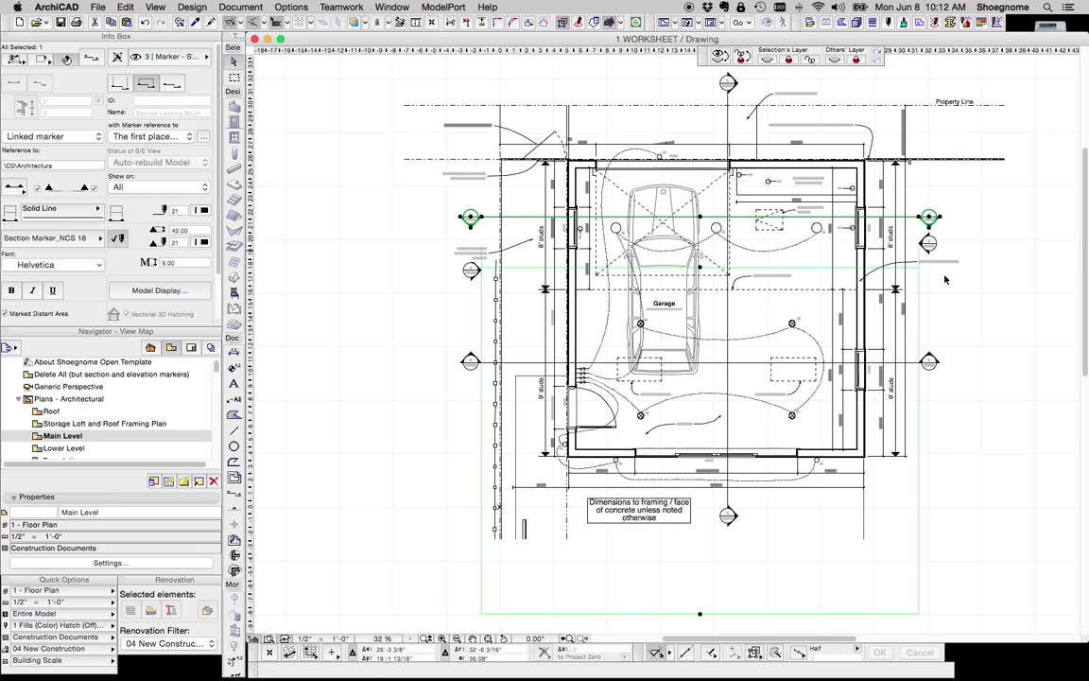
pyautogui.click(995, 316)
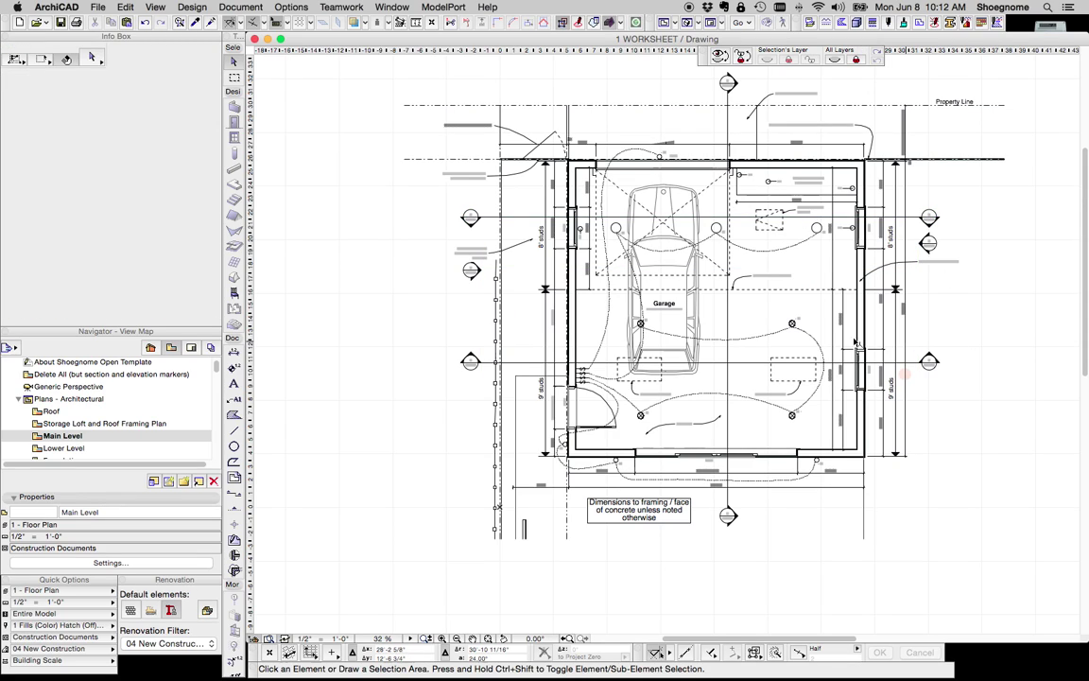
# Step: Check the long vertical line left of the garage, then show the File menu's external content options
pyautogui.click(495, 386)
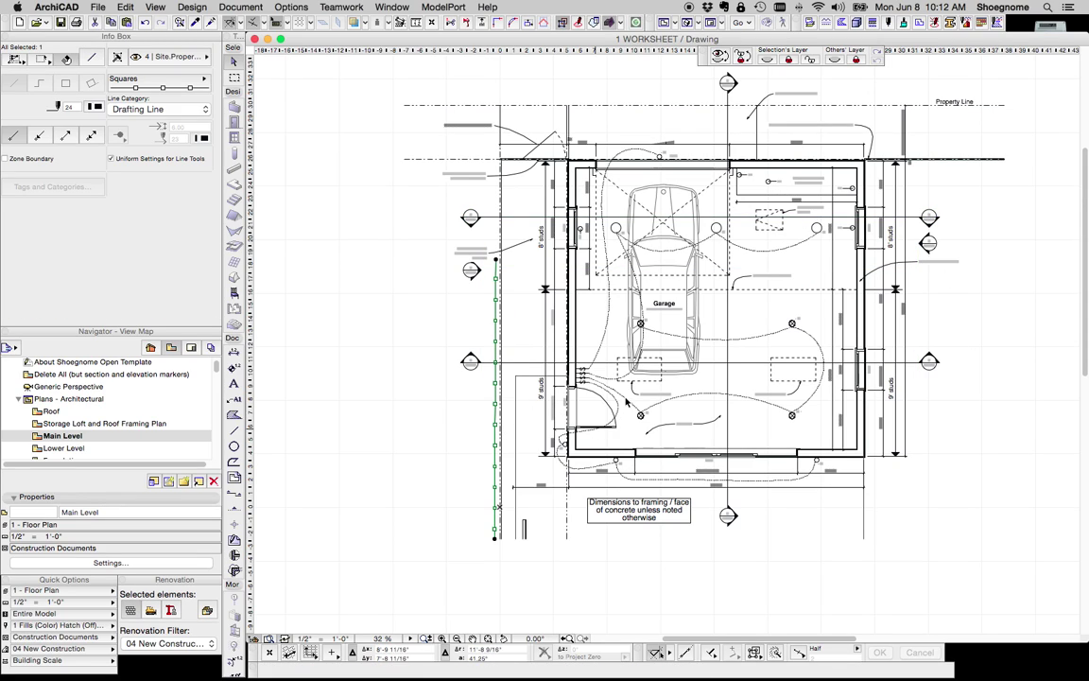
pyautogui.click(401, 239)
pyautogui.click(97, 6)
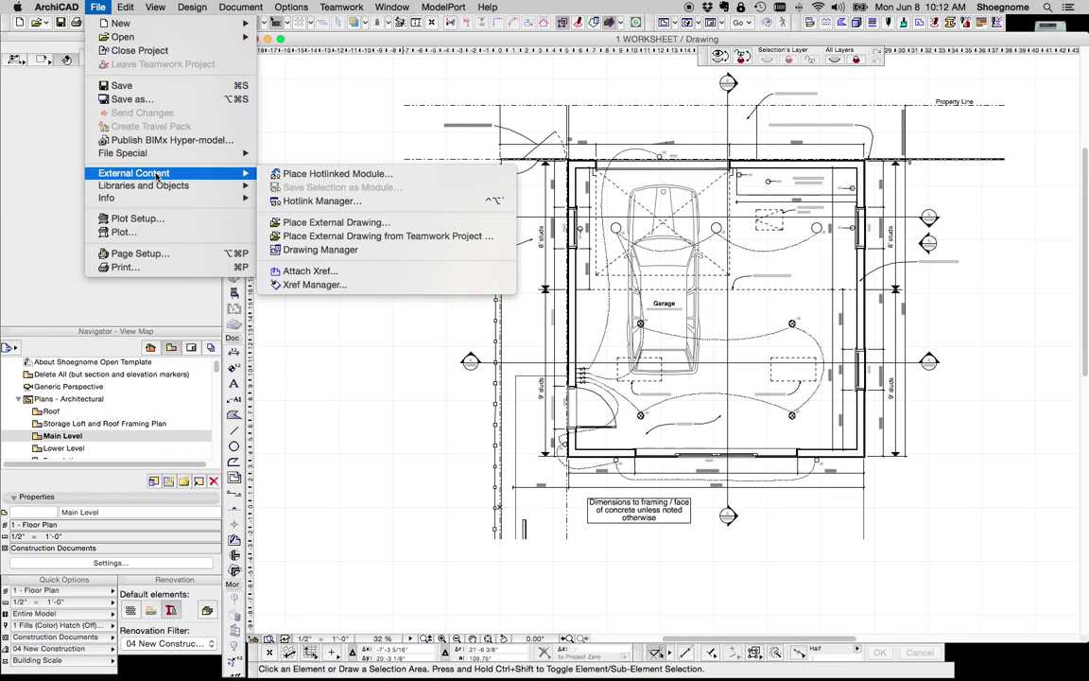
# Step: Dismiss the File menu and list the Publisher Sets, including Layouts to DWG (Paper Space)
pyautogui.click(772, 182)
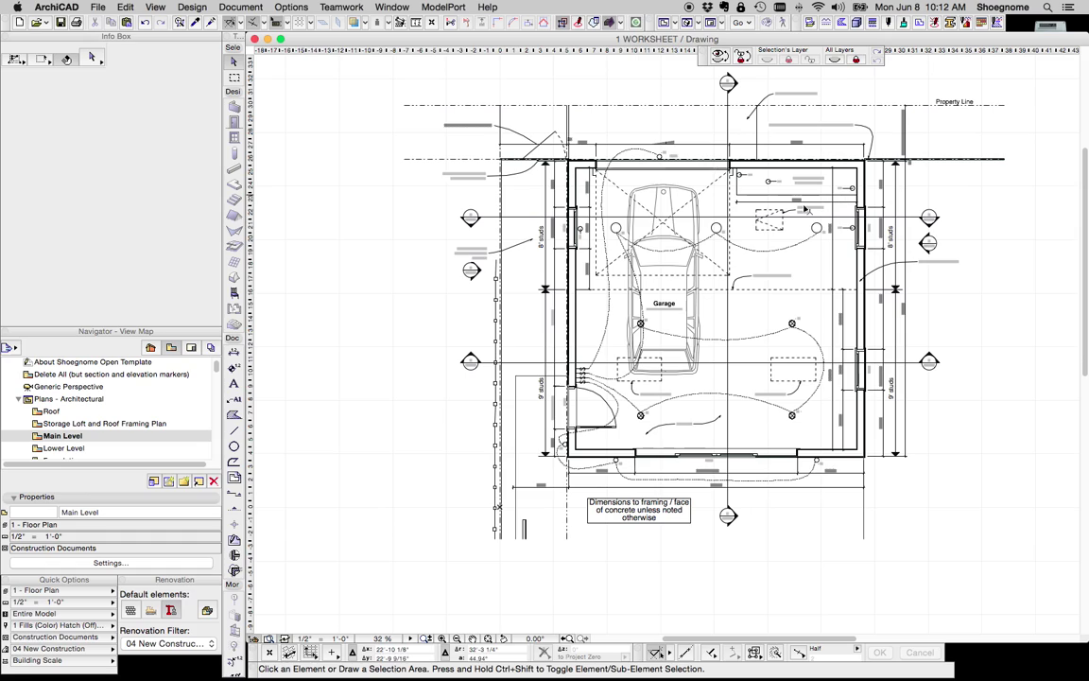
pyautogui.click(211, 347)
pyautogui.click(124, 360)
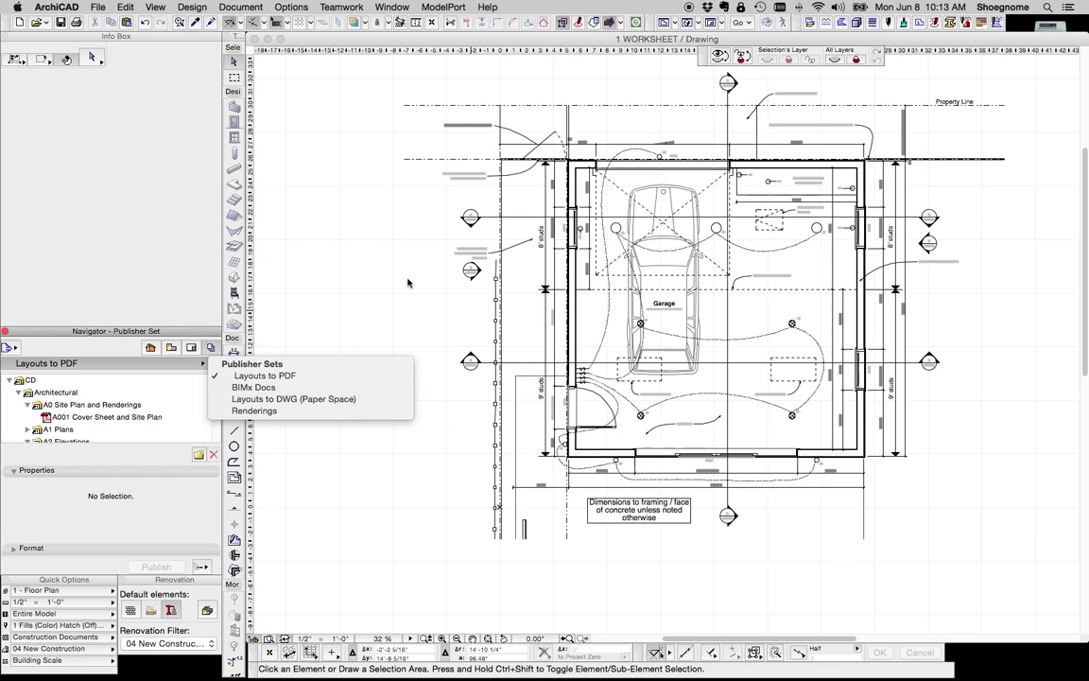
# Step: Close the publisher set list with Layouts to PDF kept, and reframe the garage plan
pyautogui.press('Escape')
pyautogui.moveTo(646, 274); pyautogui.dragTo(542, 321, button='middle')
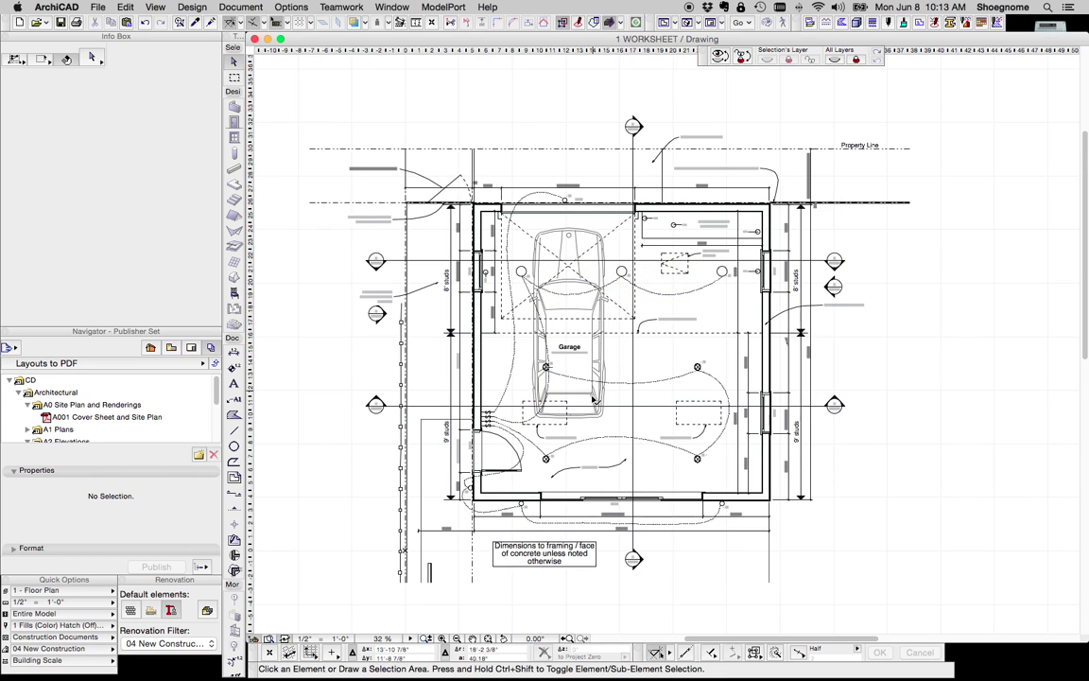
pyautogui.scroll(1, 586, 407)
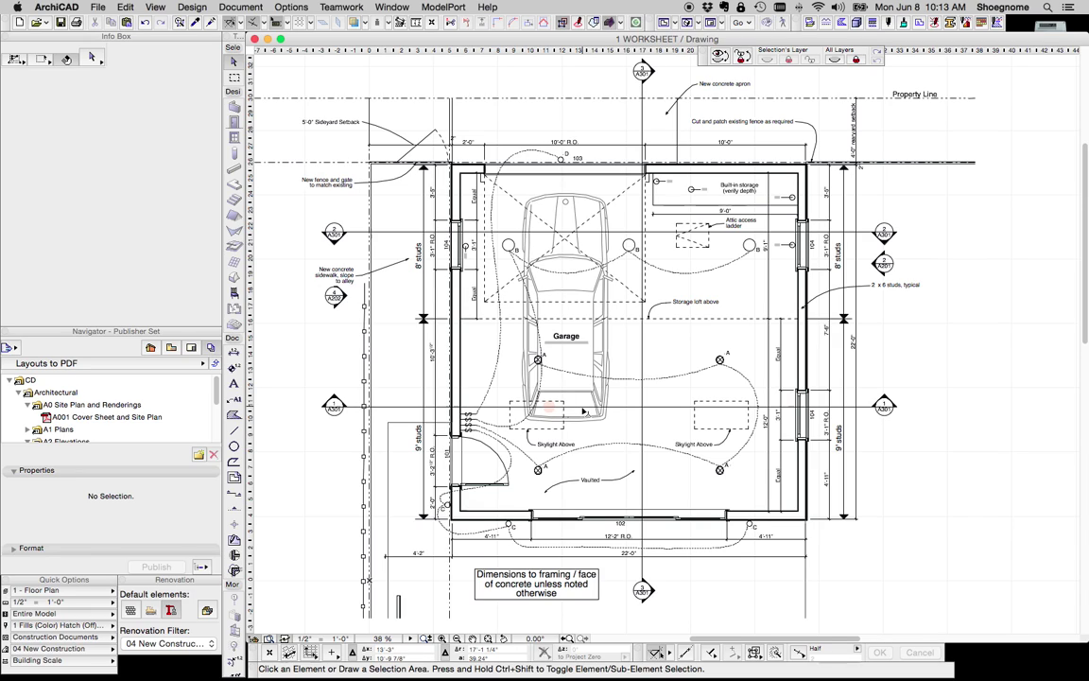